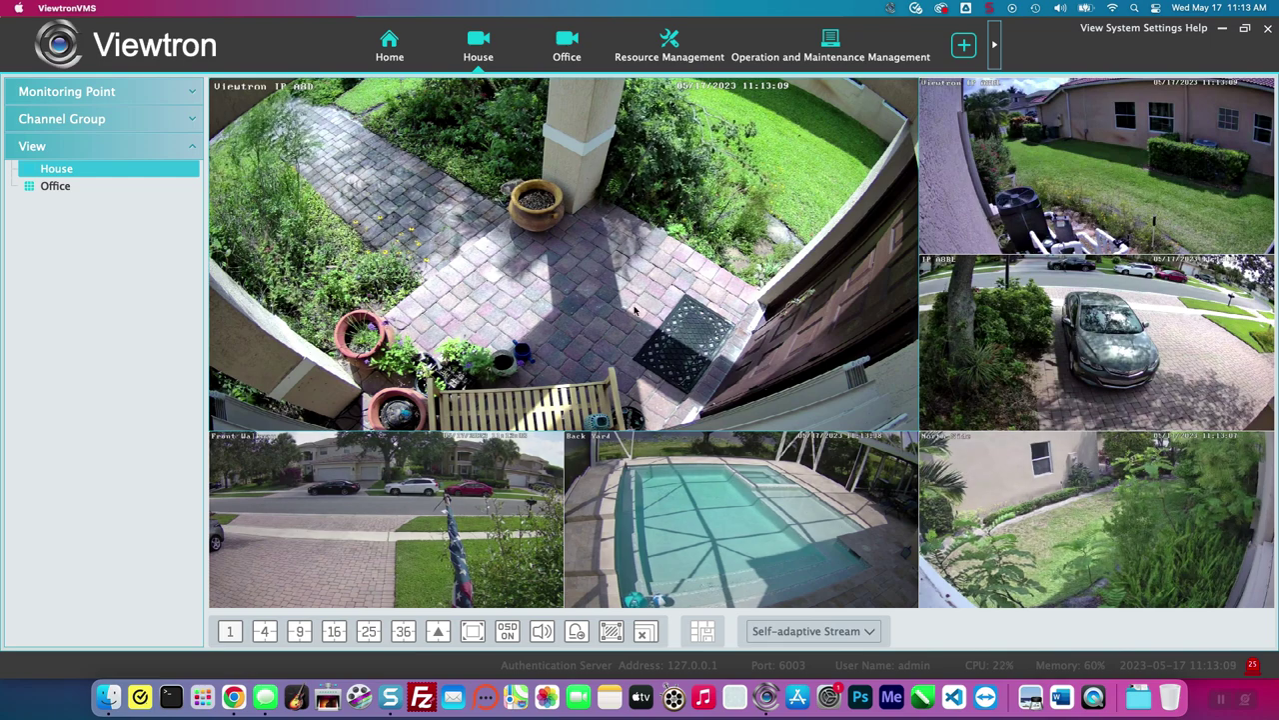
# Maximize the front porch camera tile to fill the House live display
pyautogui.doubleClick(538, 290)
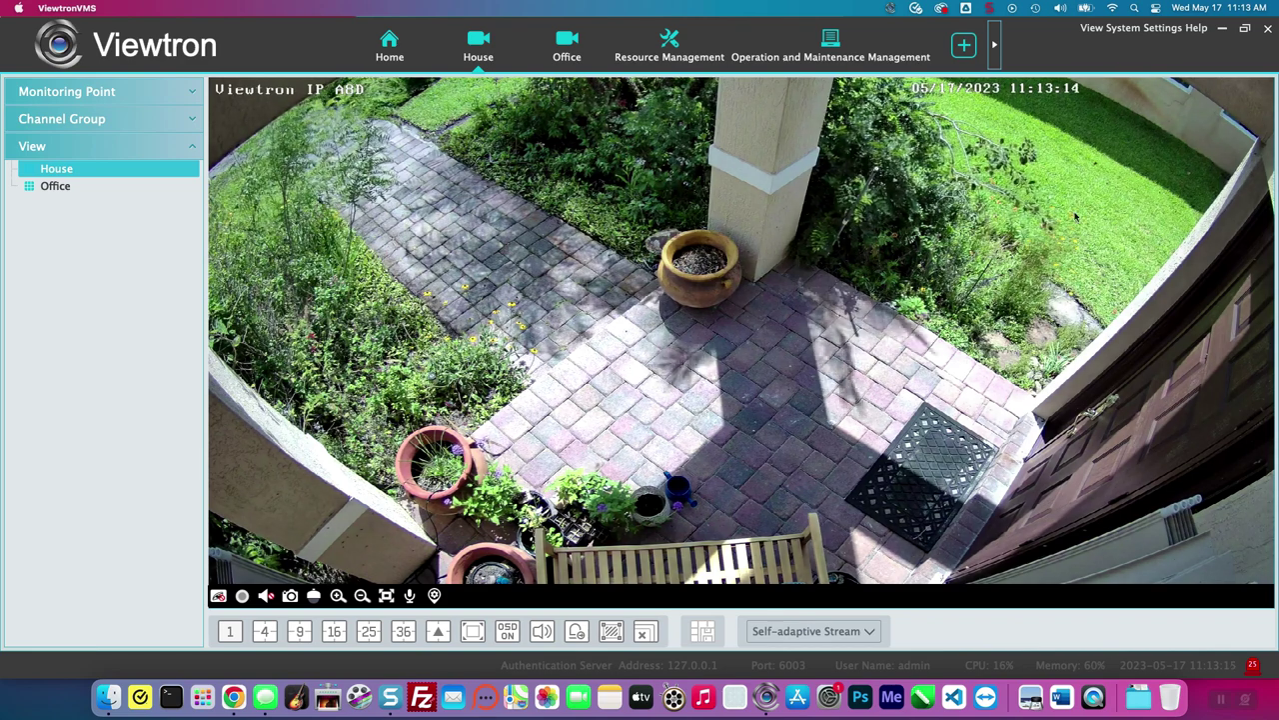
# In Local Configuration, keep the NVR Snapshots save path, set Snapshot Number to 1, and apply
pyautogui.click(995, 48)
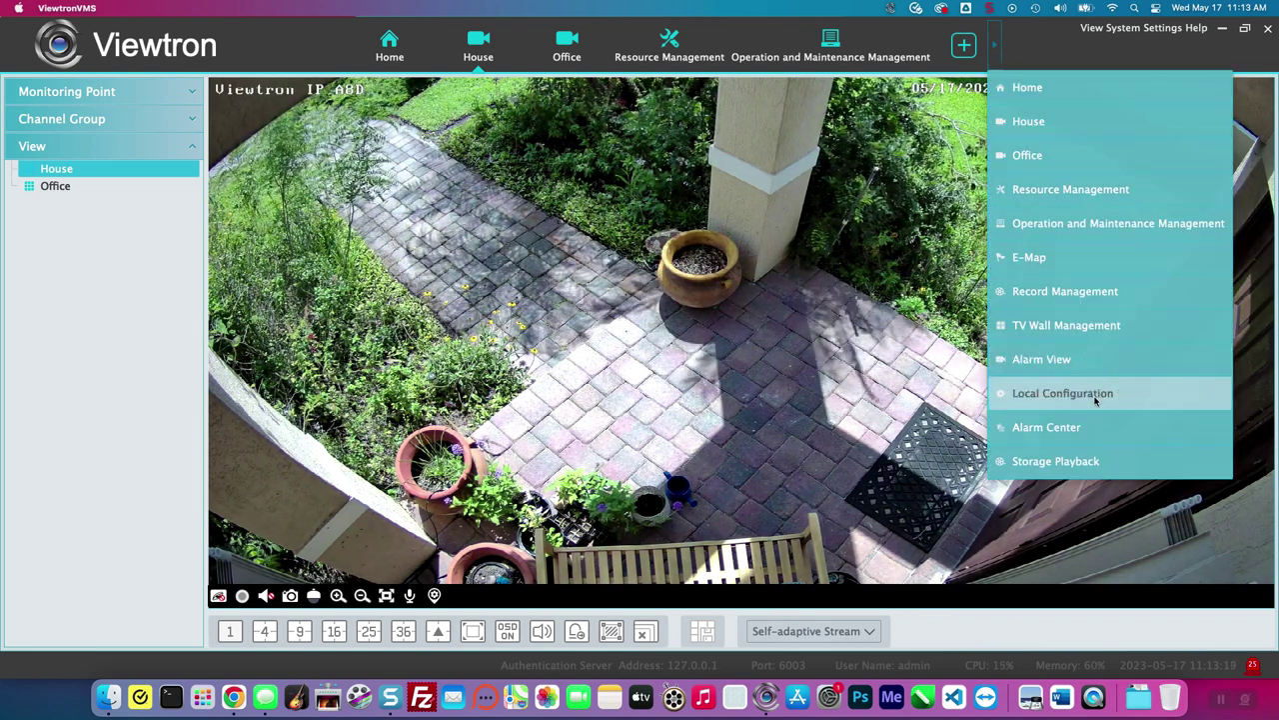
pyautogui.click(1139, 406)
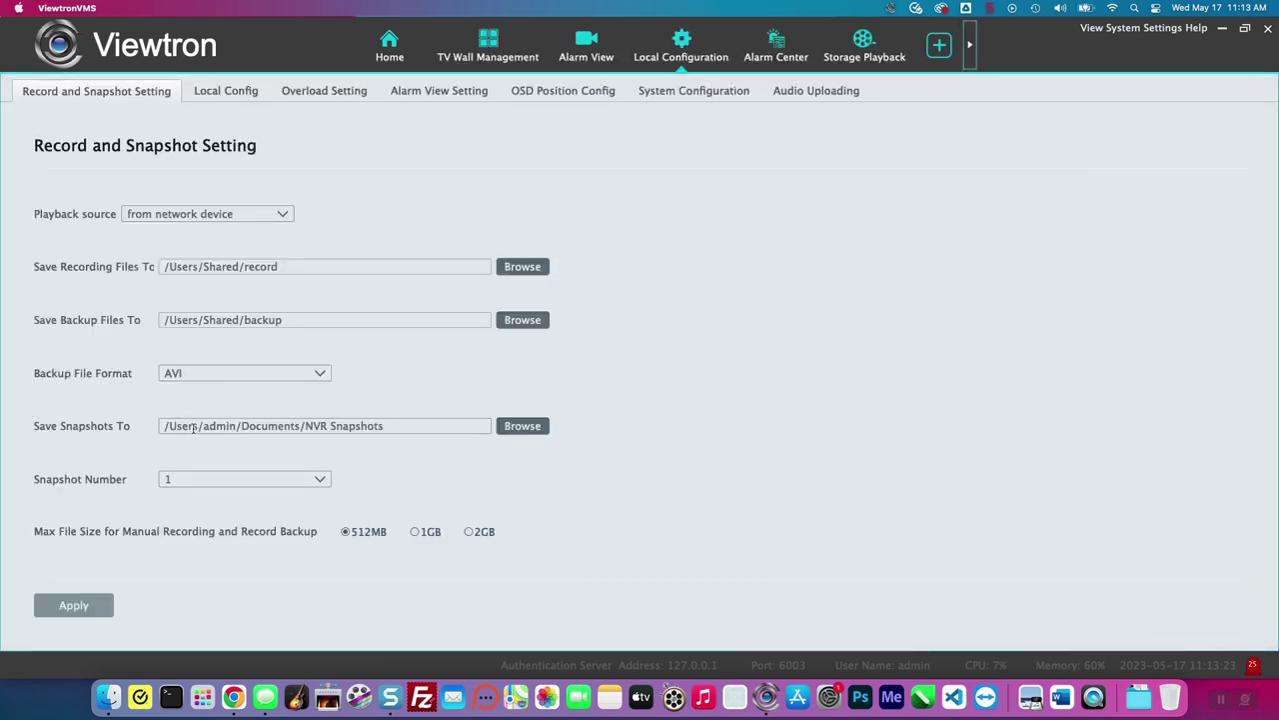
pyautogui.click(523, 427)
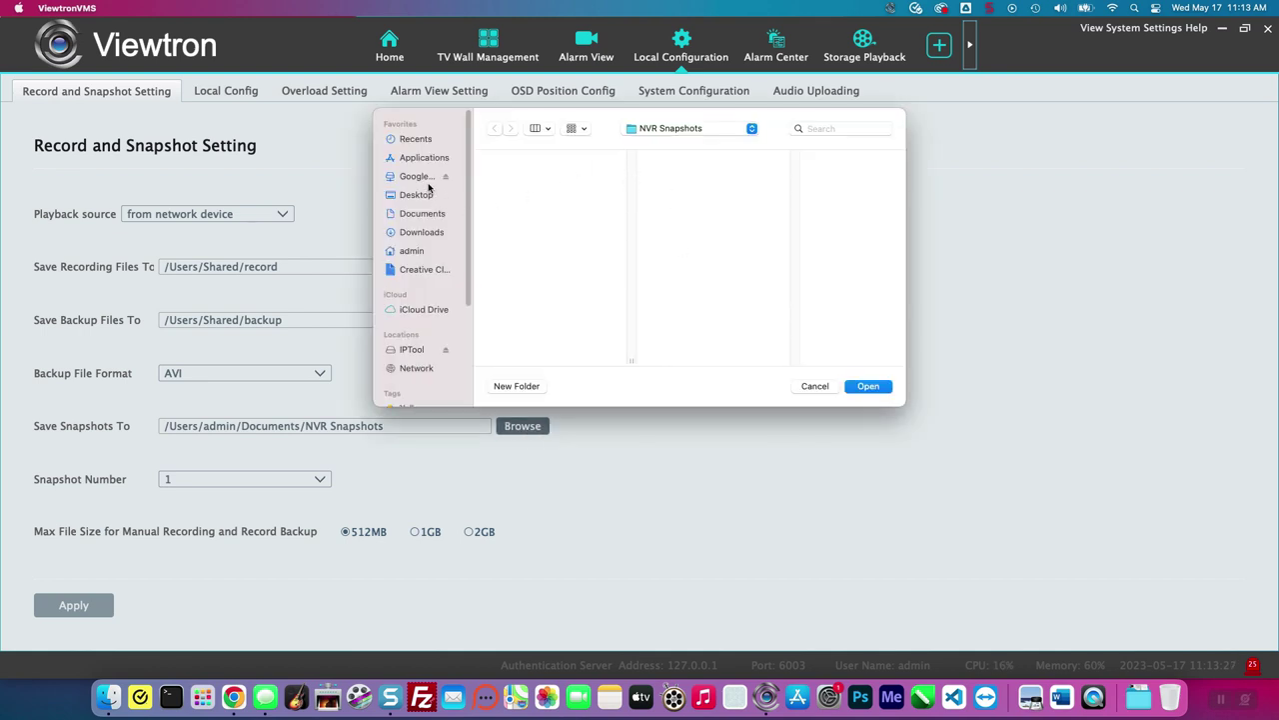
pyautogui.click(821, 391)
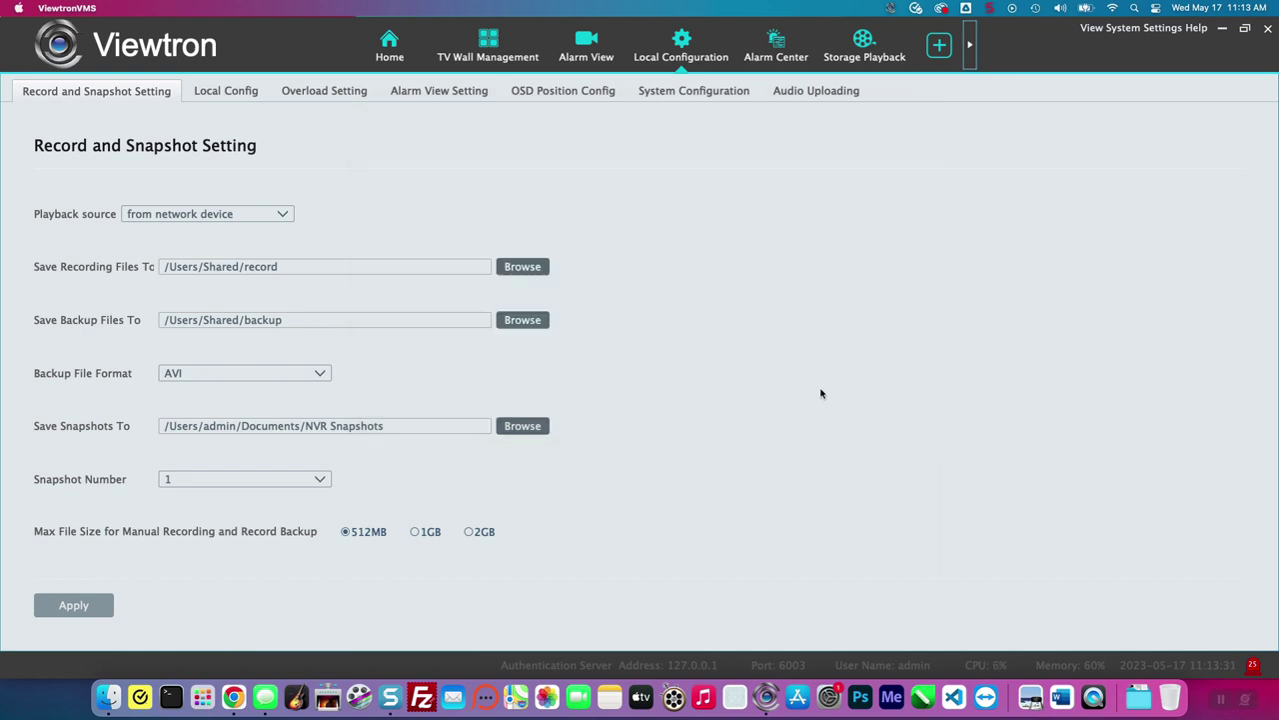
pyautogui.click(318, 482)
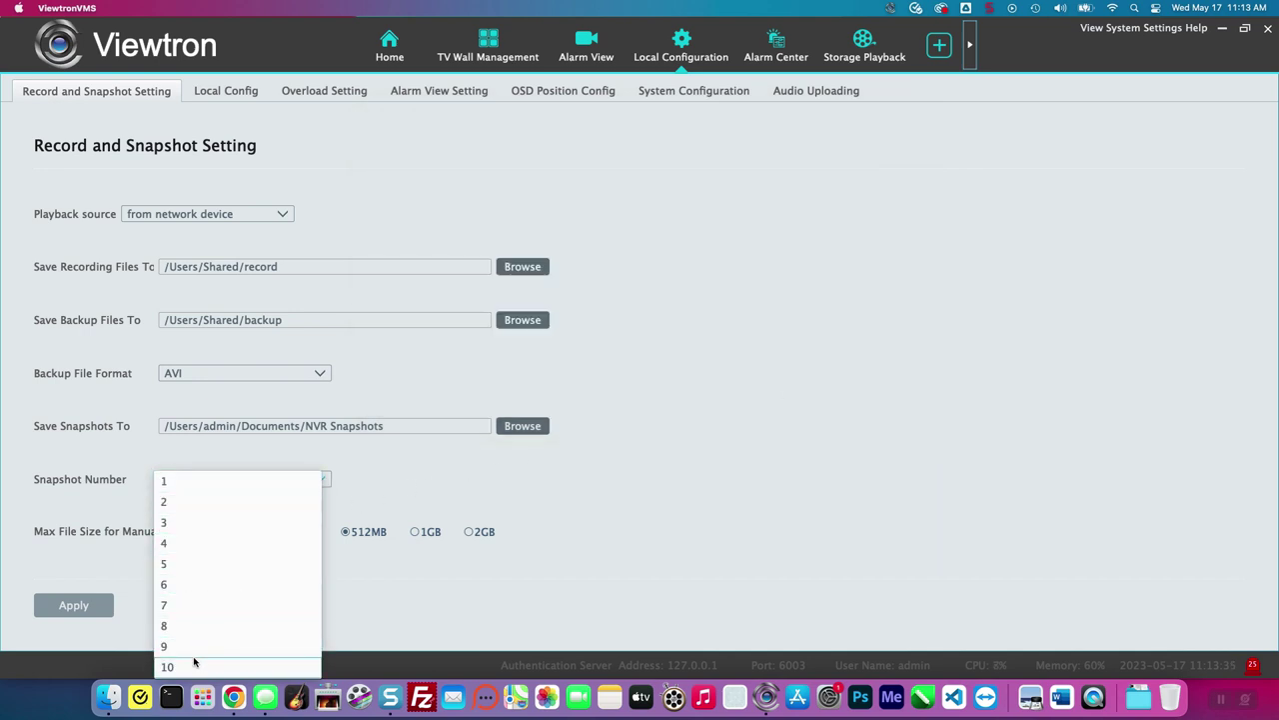
pyautogui.click(178, 485)
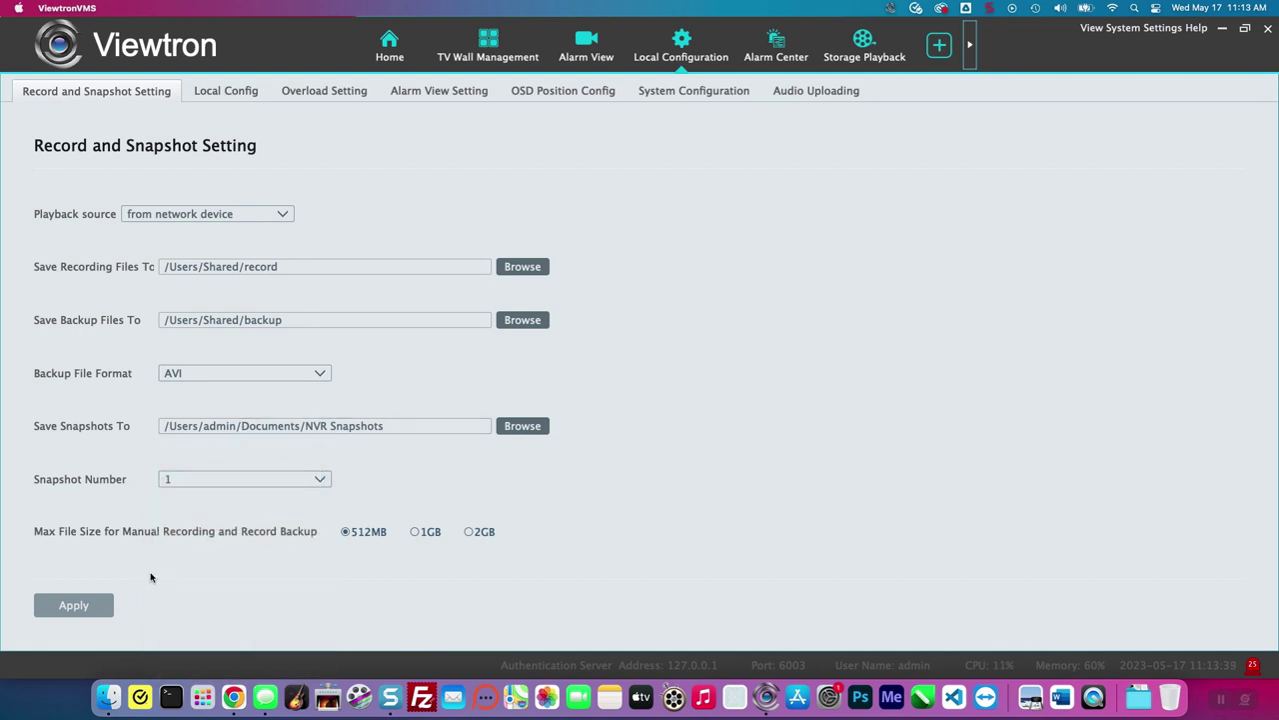
pyautogui.click(95, 612)
pyautogui.click(974, 54)
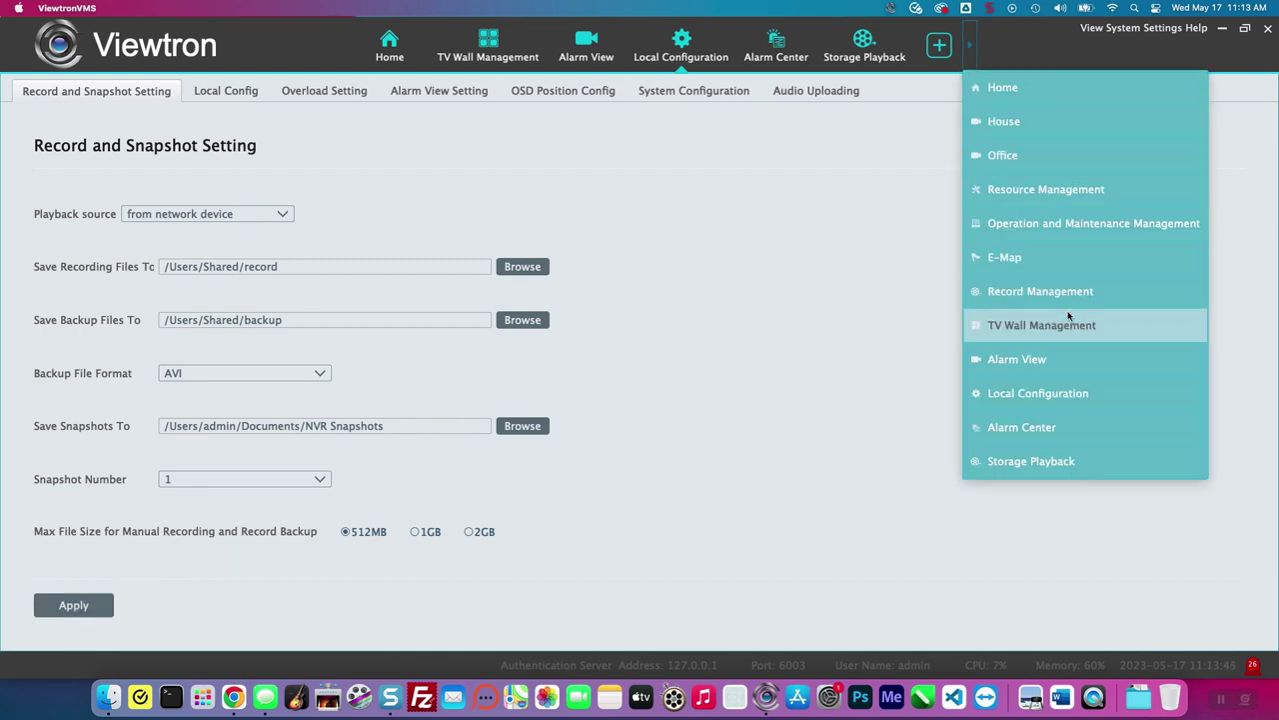
# Load Home_Viewtron IP A8D into Storage Playback and seek the zoomed timeline to about 10:04
pyautogui.click(1066, 458)
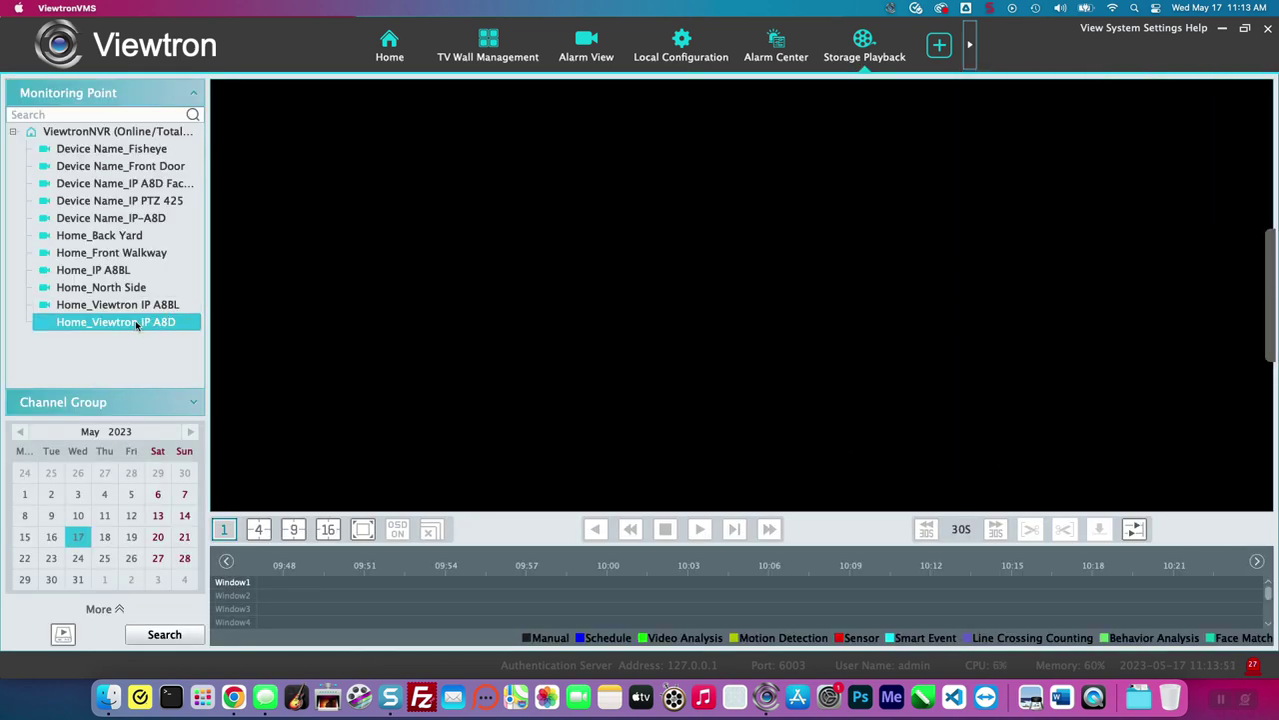
pyautogui.moveTo(136, 325); pyautogui.dragTo(627, 261)
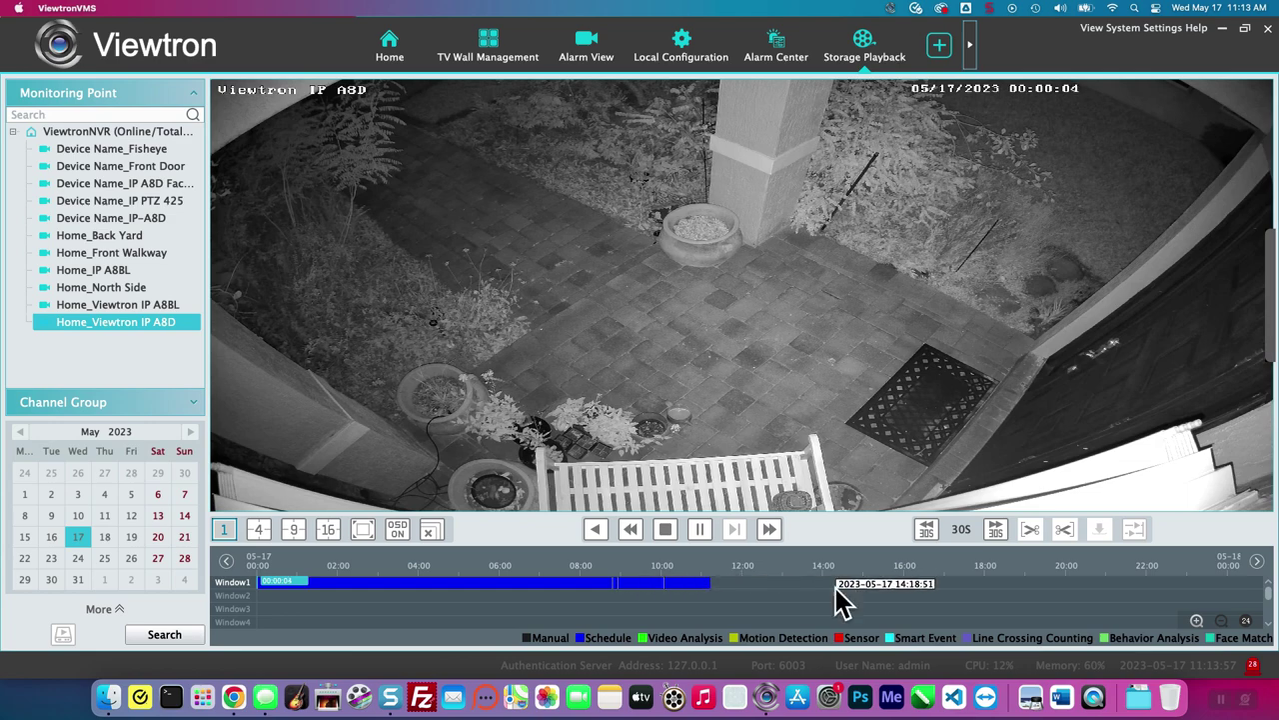
pyautogui.click(660, 586)
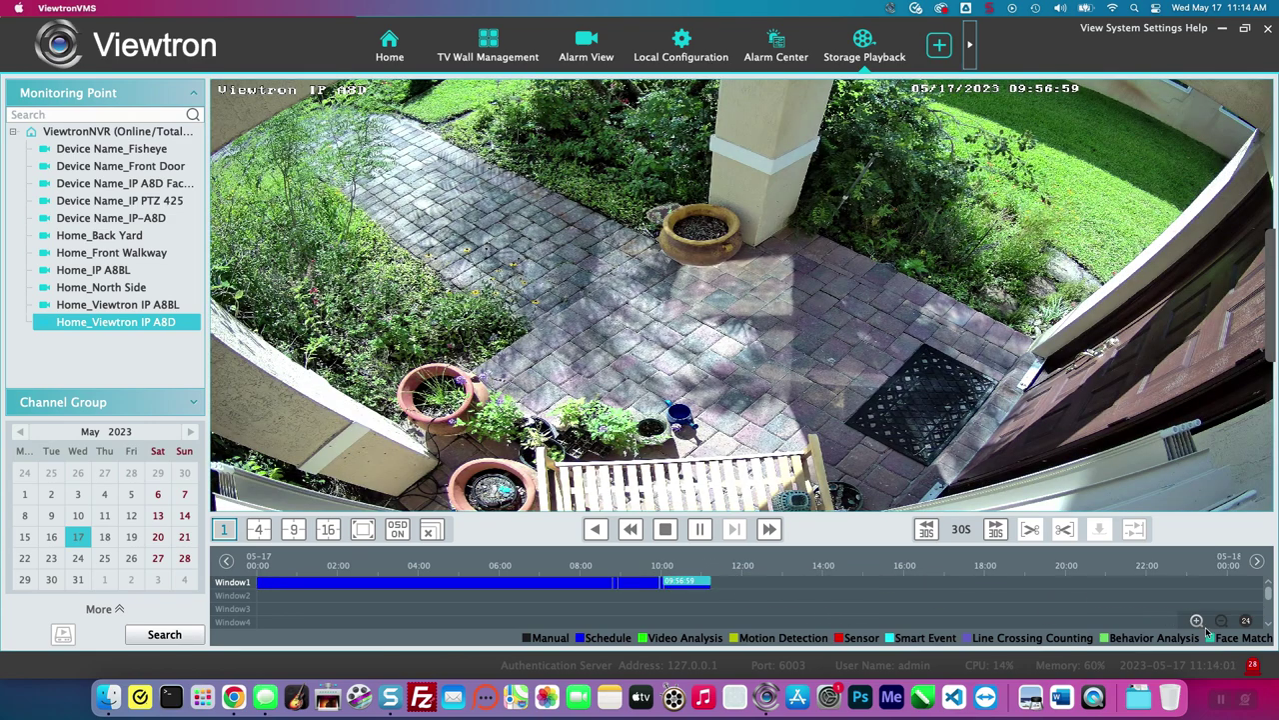
pyautogui.click(1197, 621)
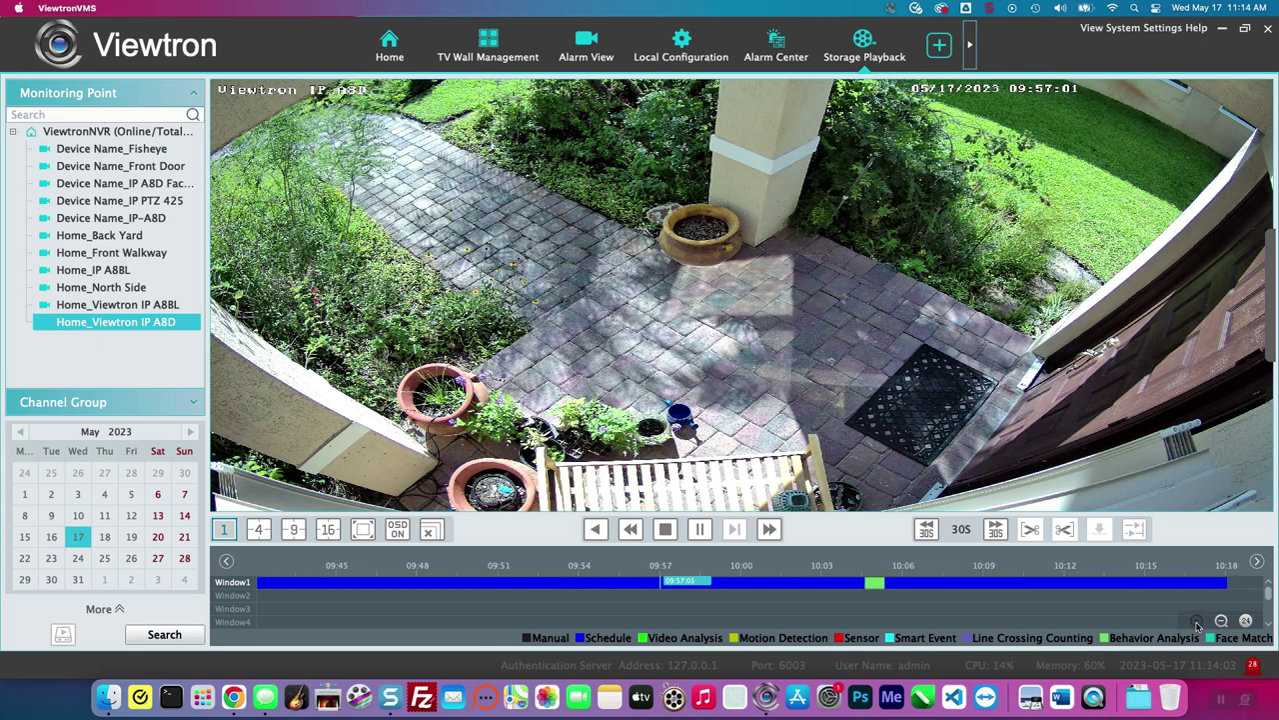
pyautogui.click(1256, 562)
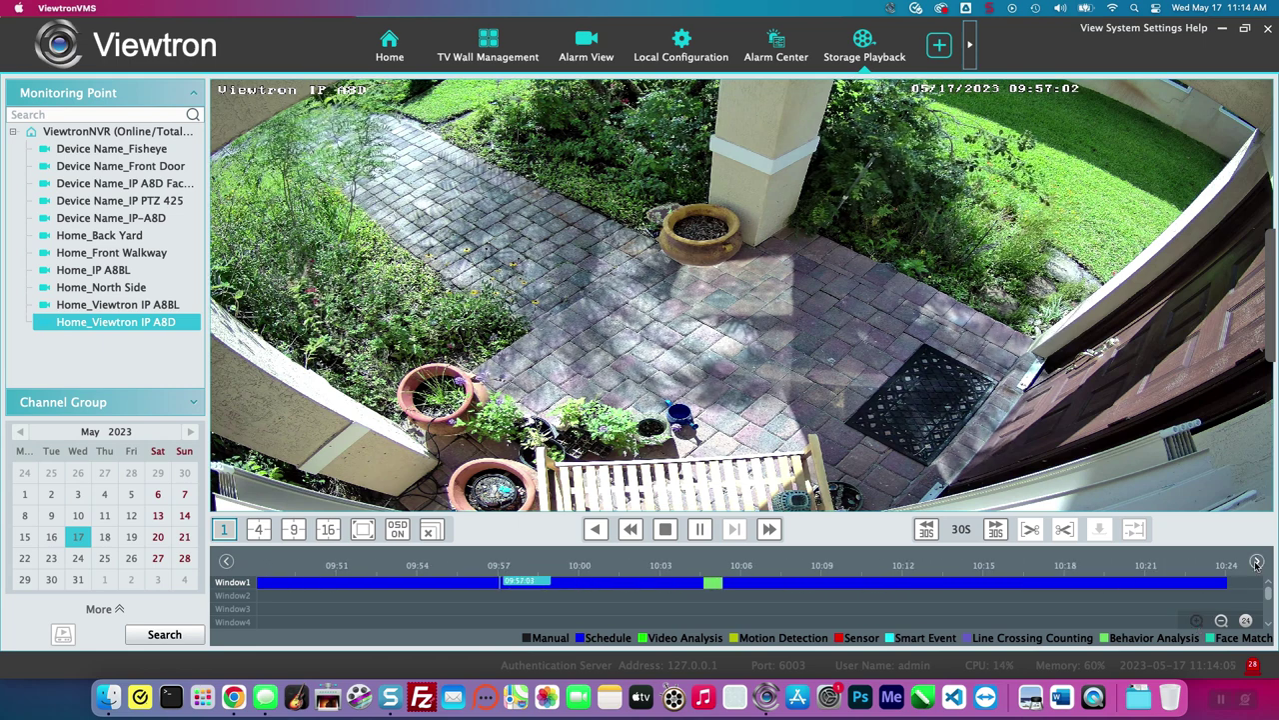
pyautogui.click(1257, 563)
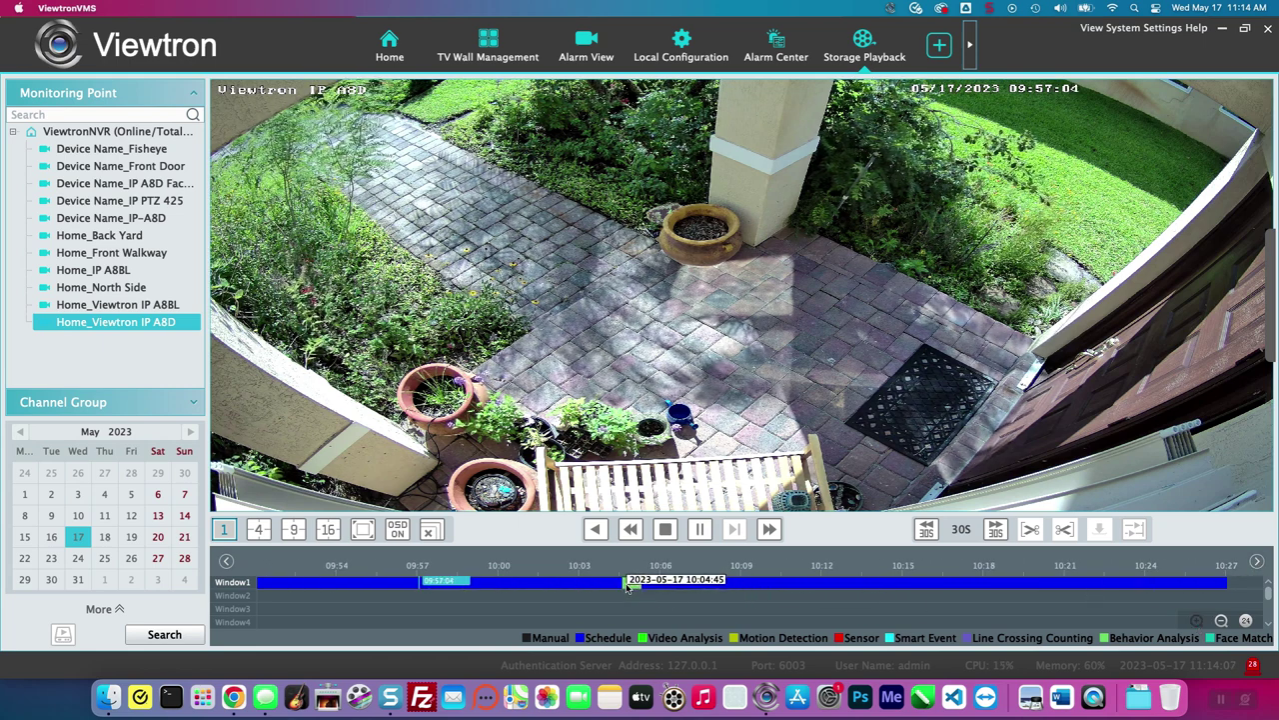
pyautogui.click(623, 586)
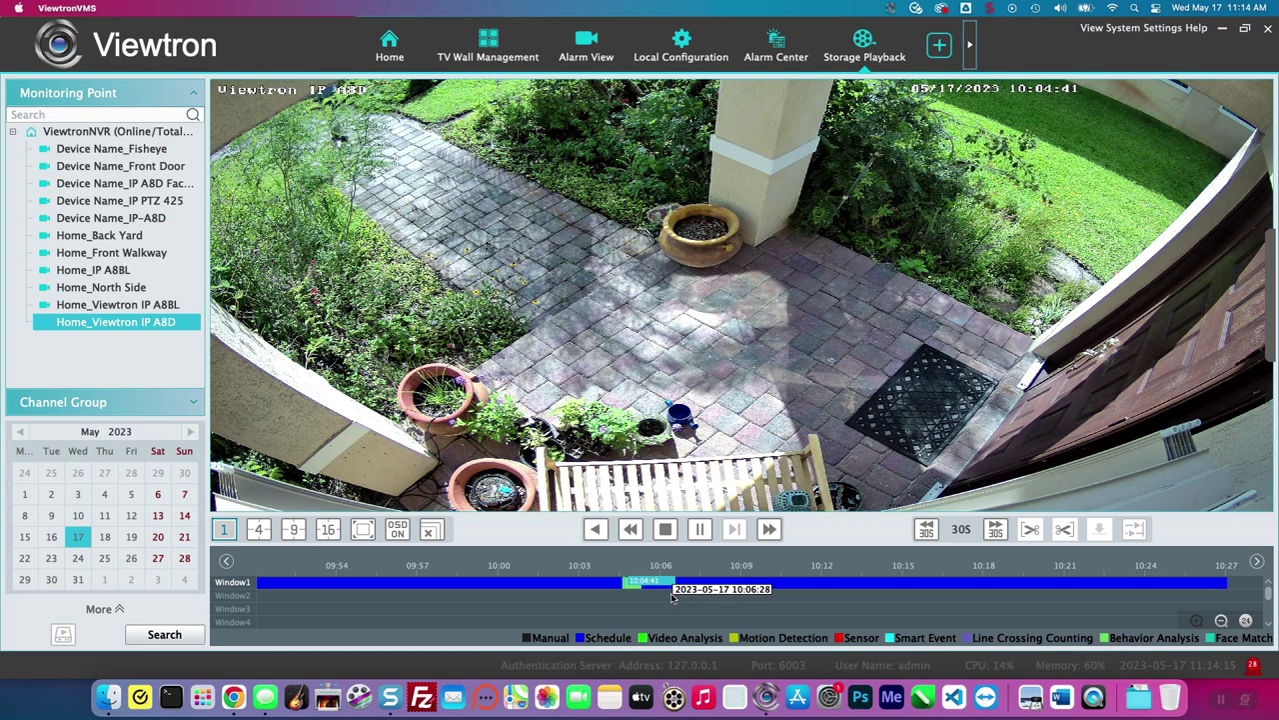
# Pause the front-porch playback at 10:04:47 and capture a snapshot
pyautogui.click(700, 531)
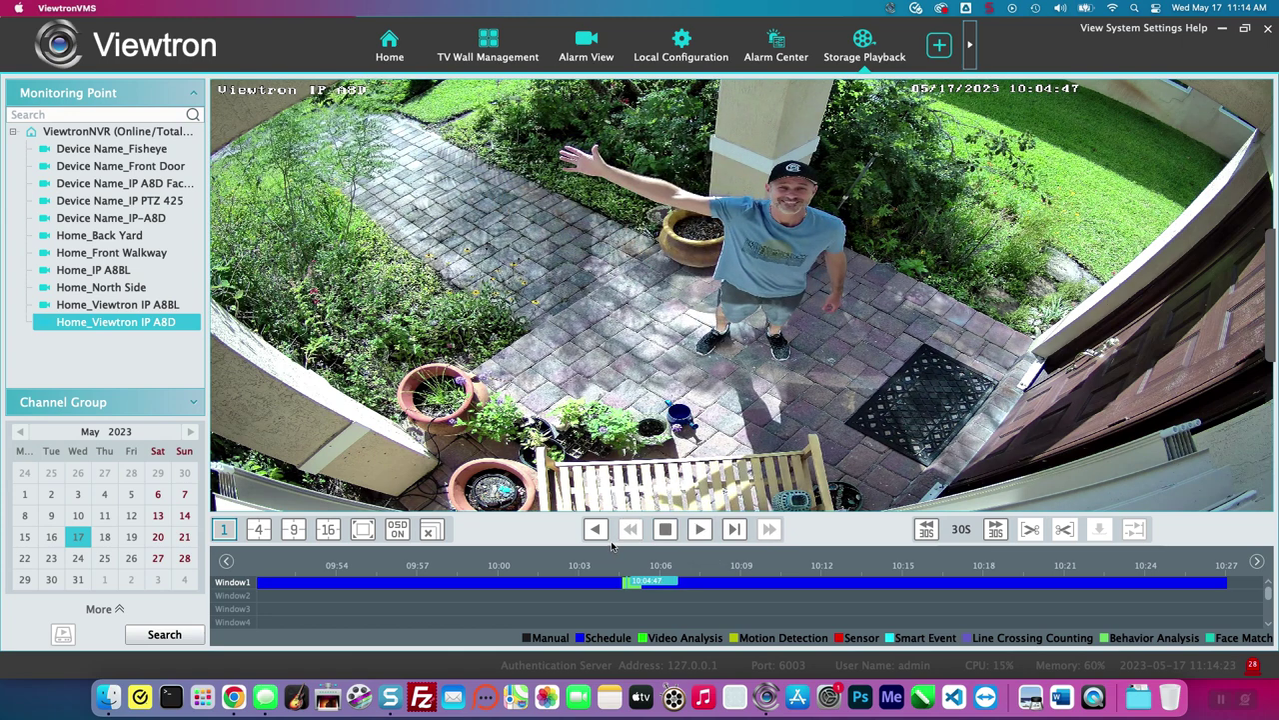
pyautogui.moveTo(425, 452)
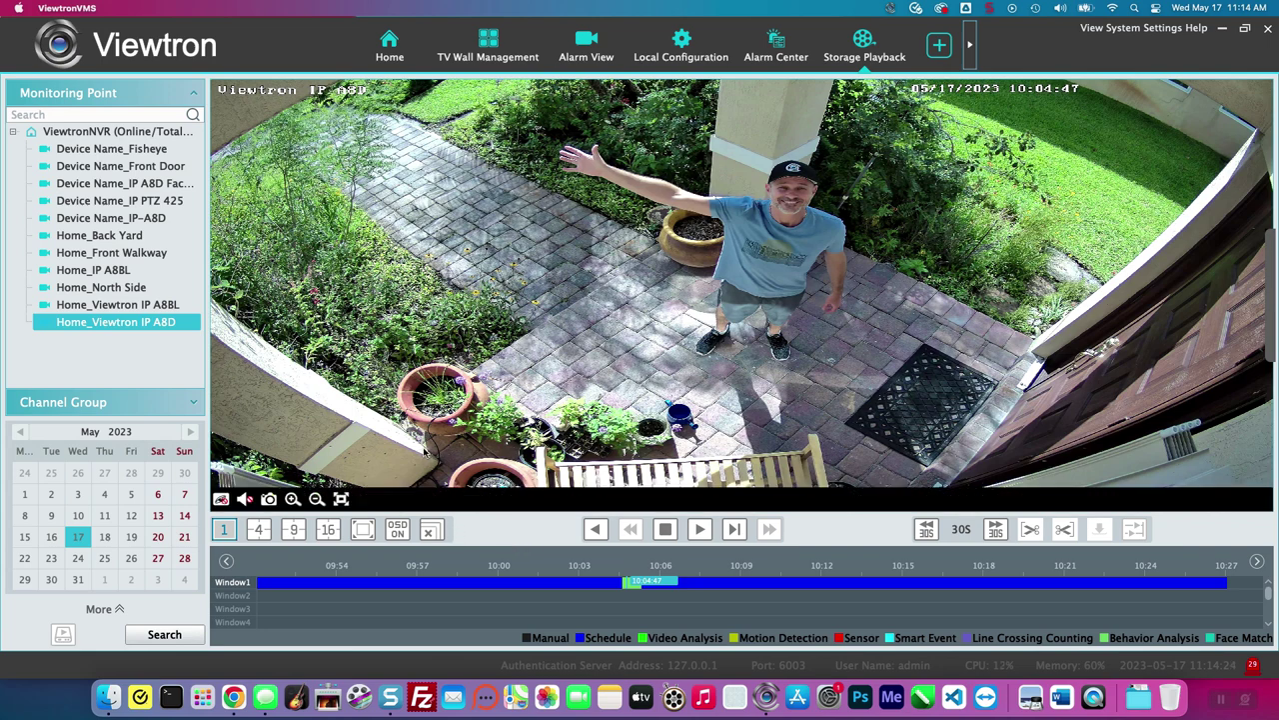
pyautogui.click(269, 499)
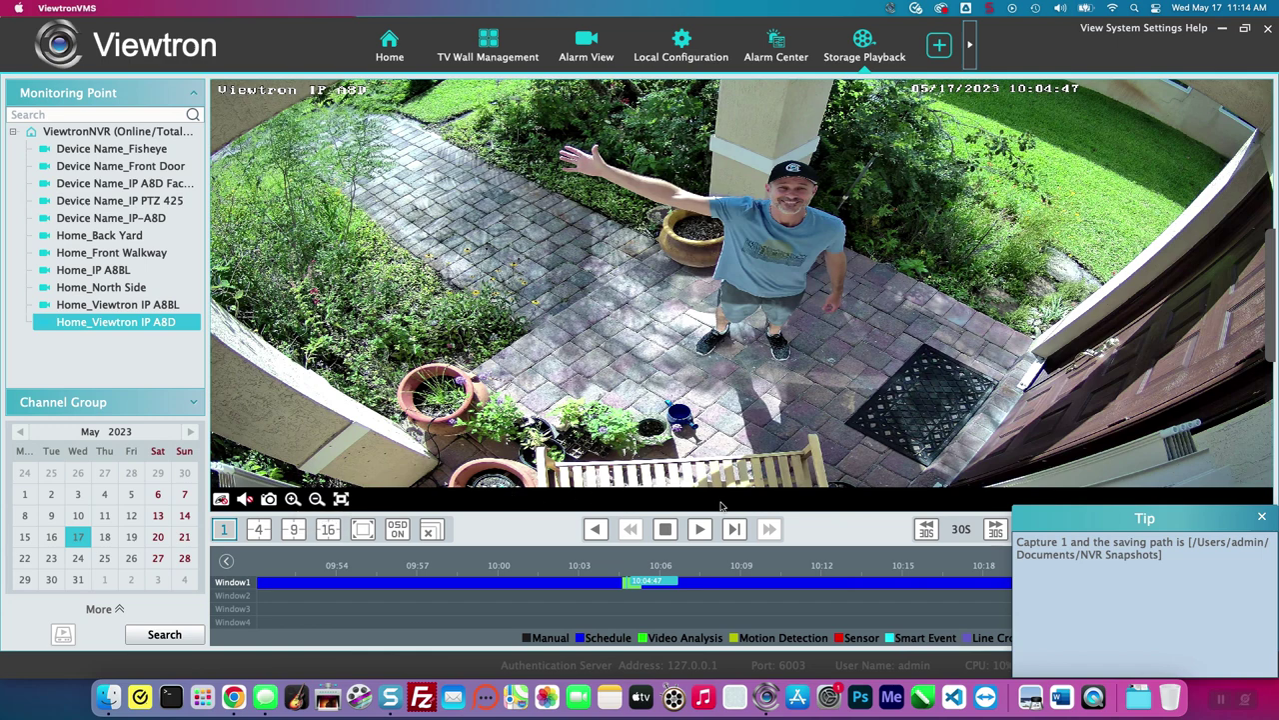
# Capture a second snapshot at 10:04:51 and resume playback
pyautogui.click(703, 530)
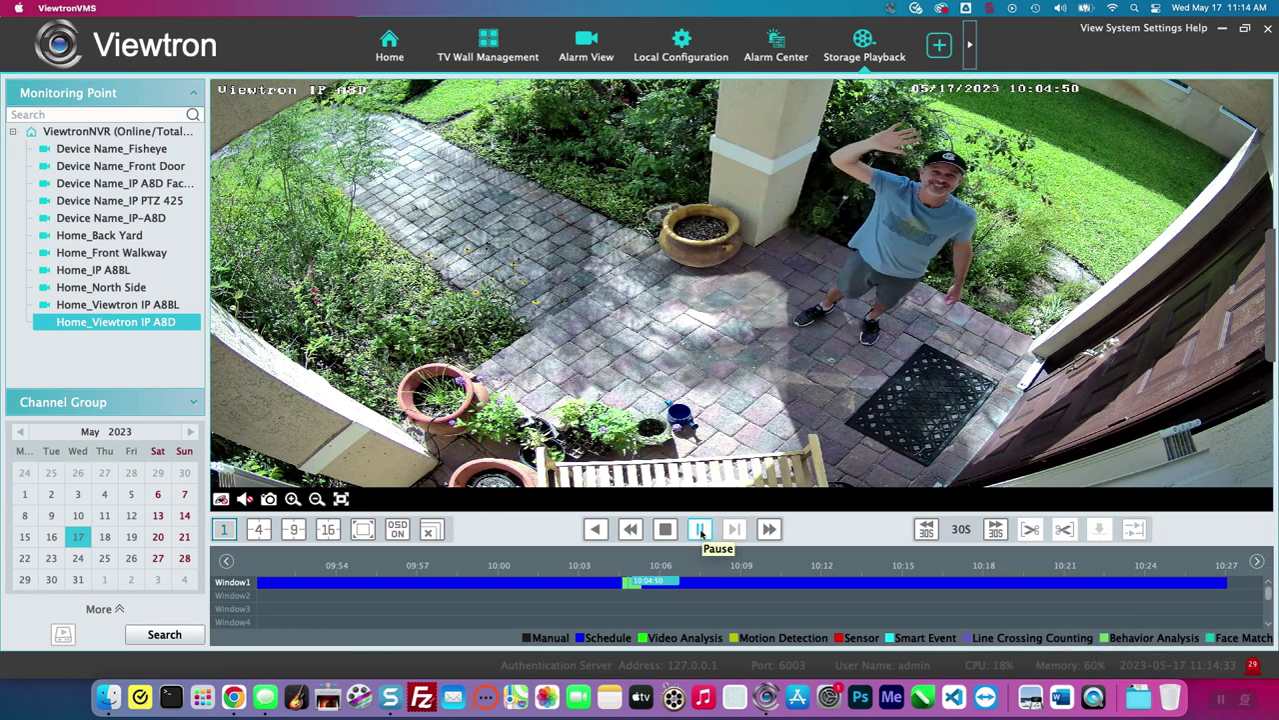
pyautogui.click(700, 530)
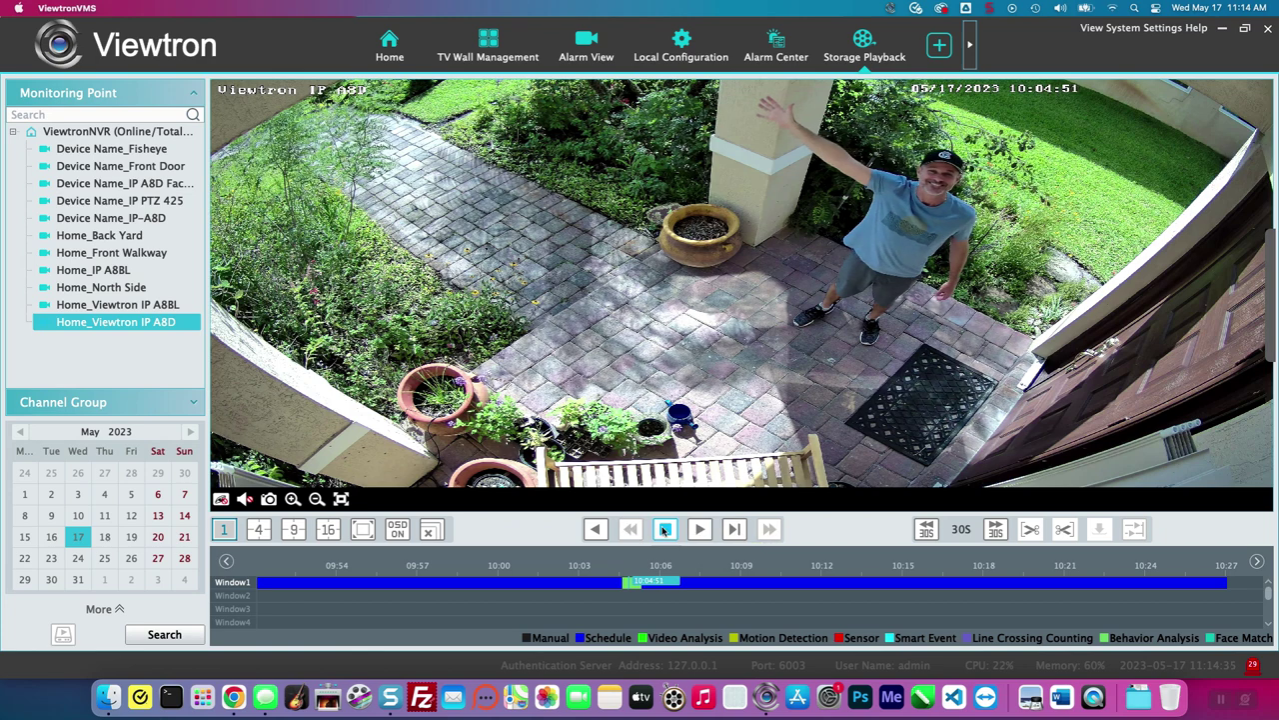
pyautogui.click(269, 499)
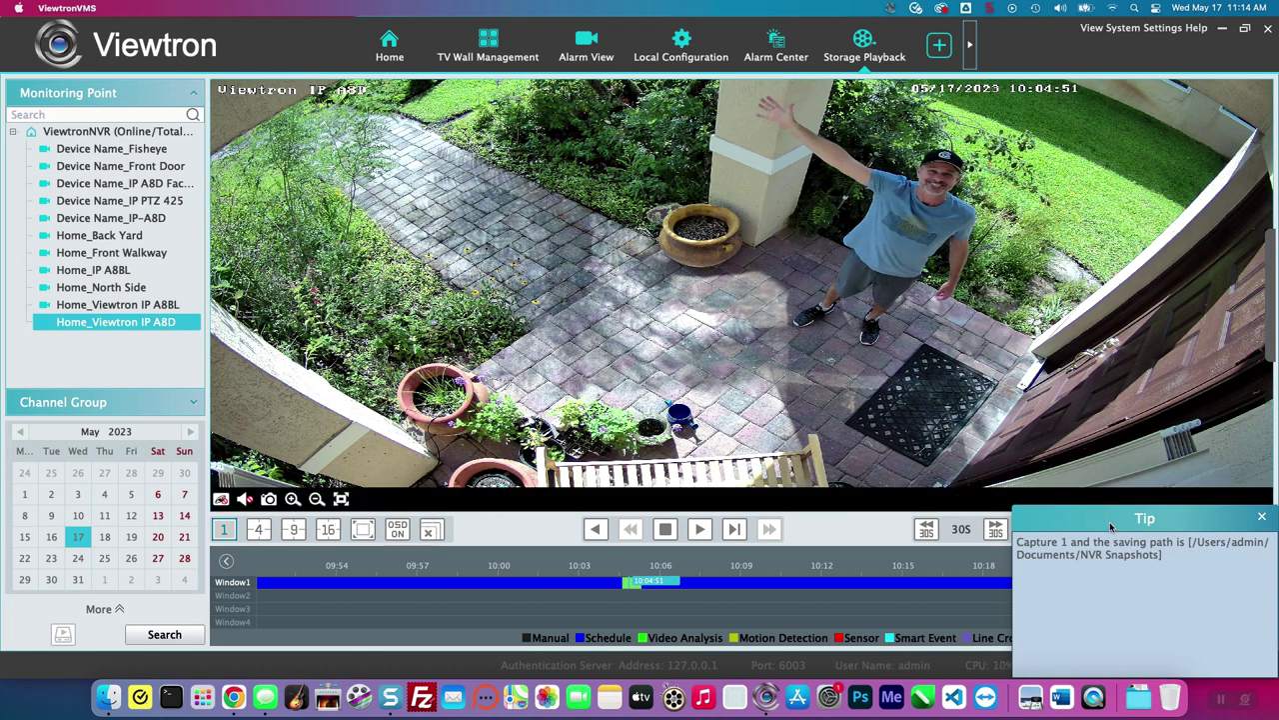
pyautogui.click(700, 530)
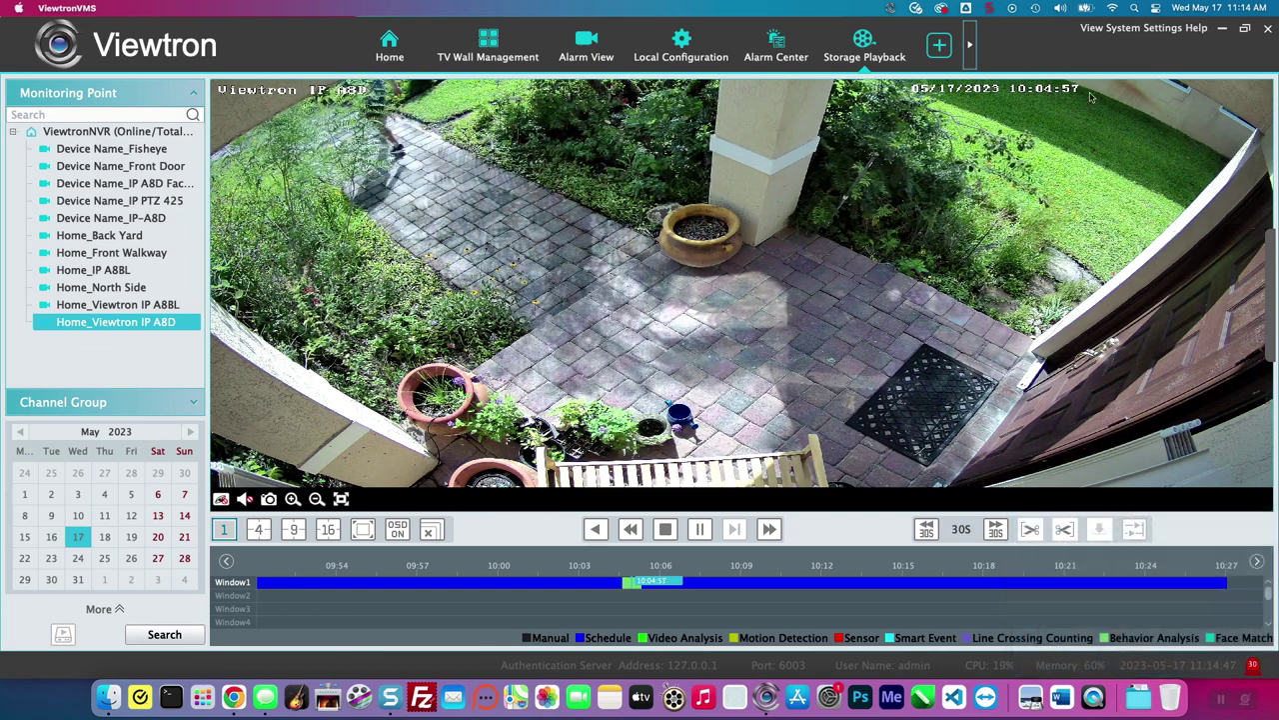
pyautogui.click(970, 50)
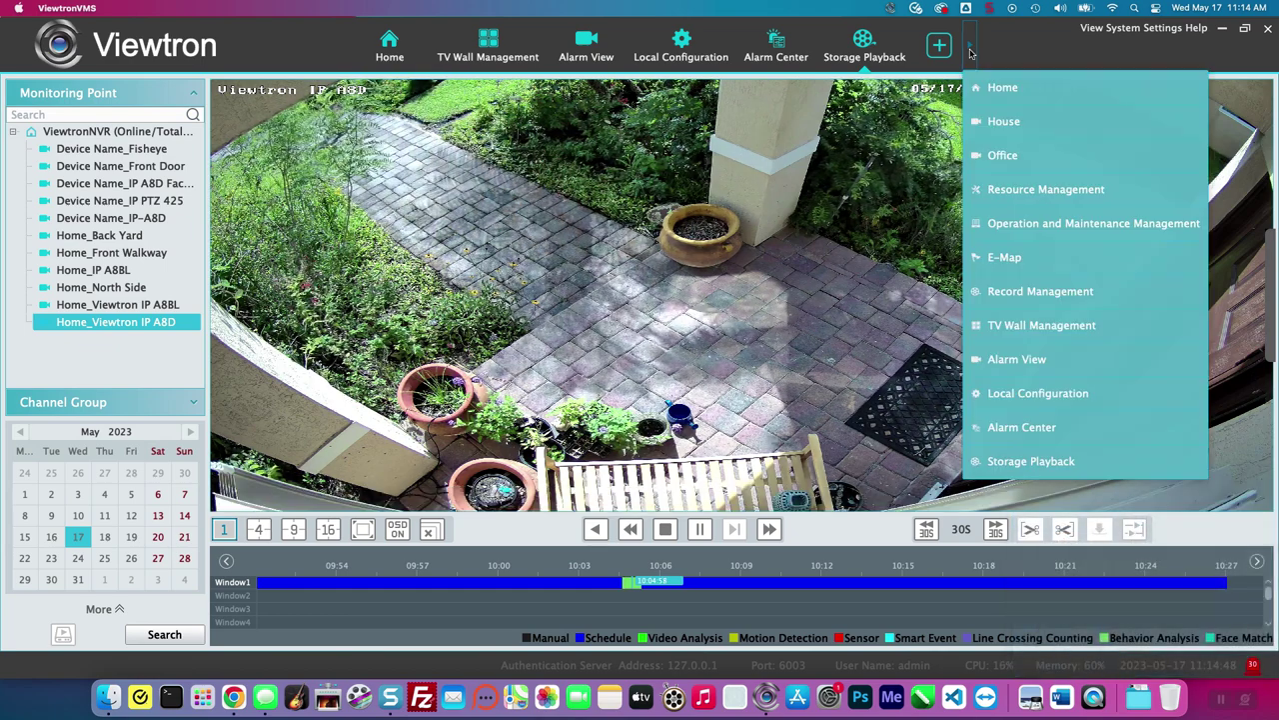
# Return to the House live view in its six-camera split layout
pyautogui.click(1055, 123)
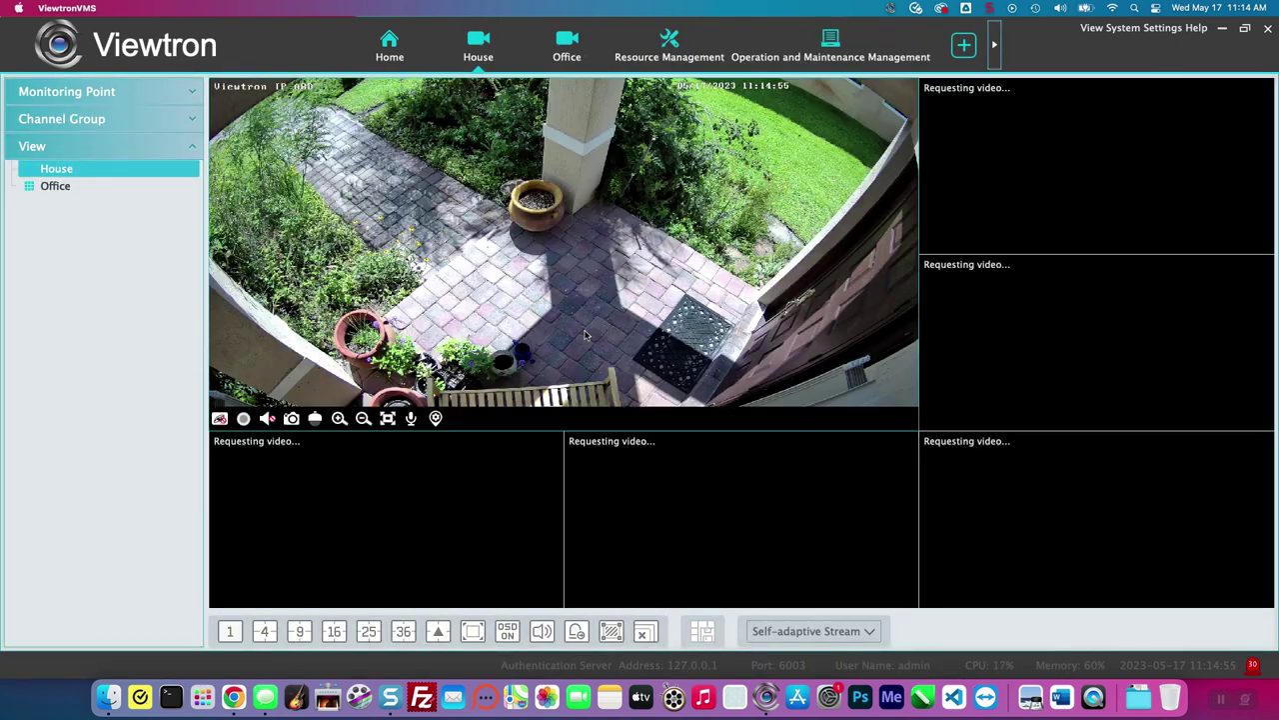
pyautogui.doubleClick(585, 335)
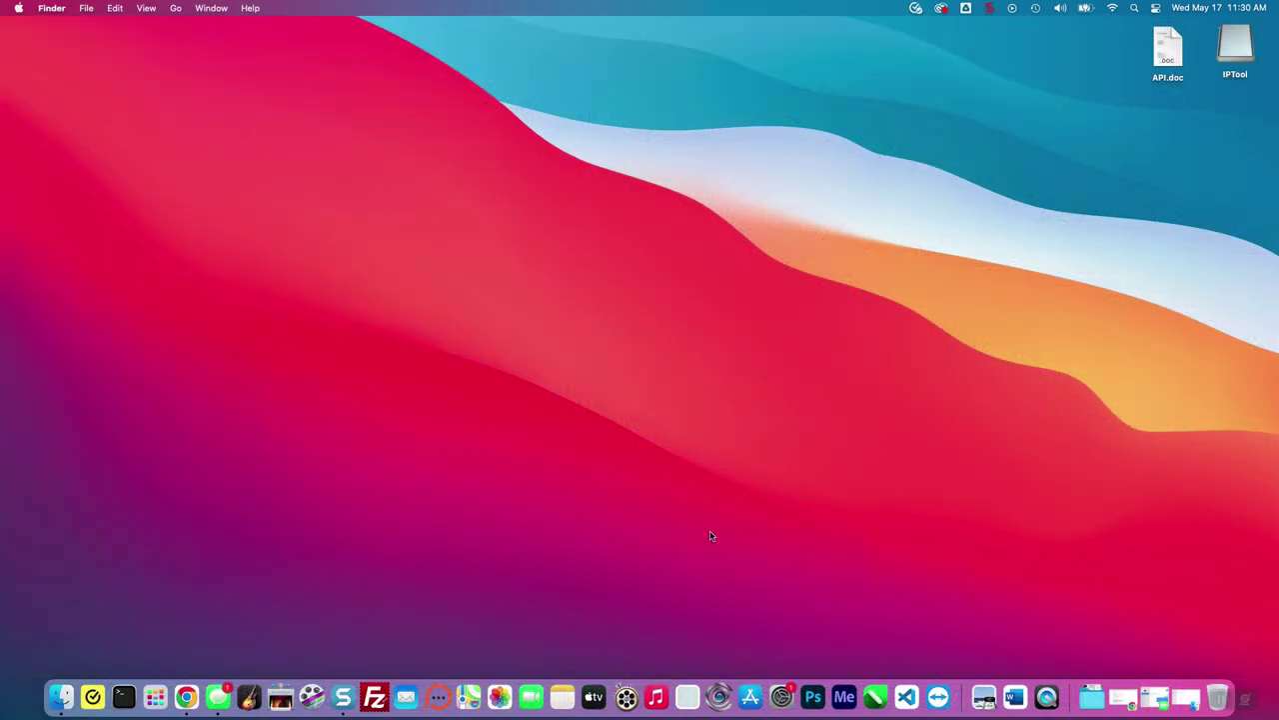
pyautogui.click(63, 700)
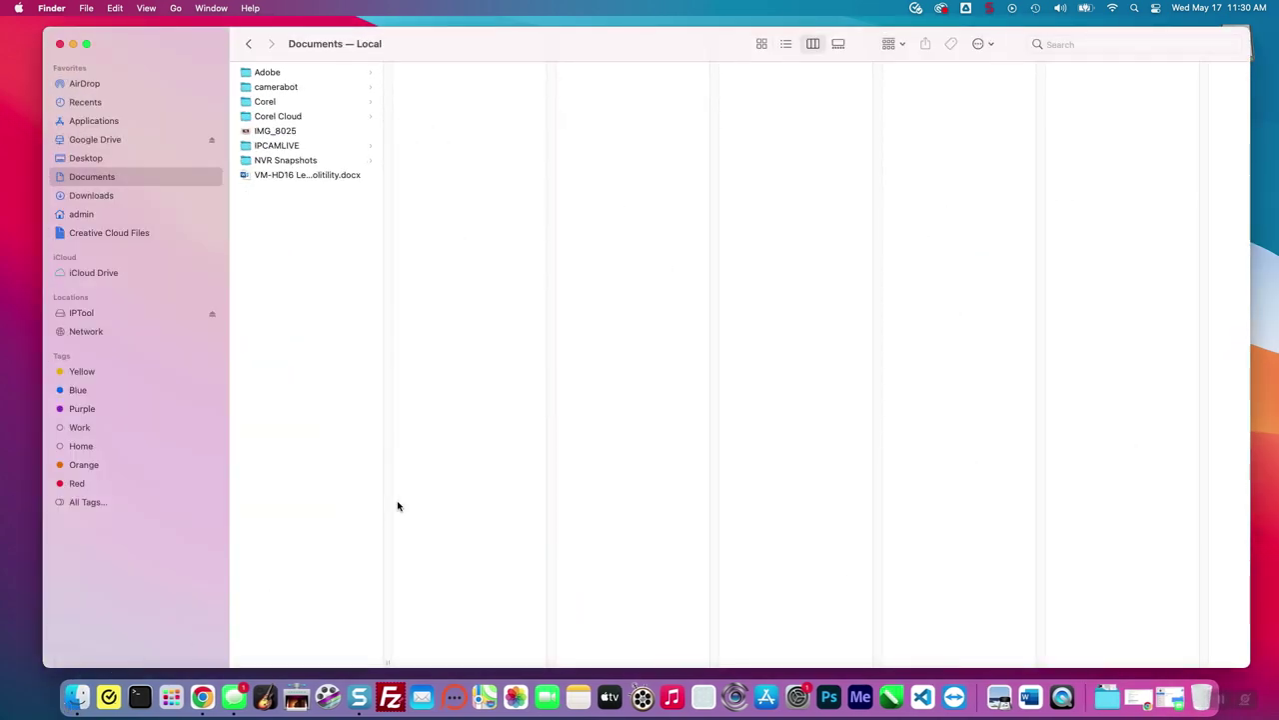
pyautogui.click(279, 162)
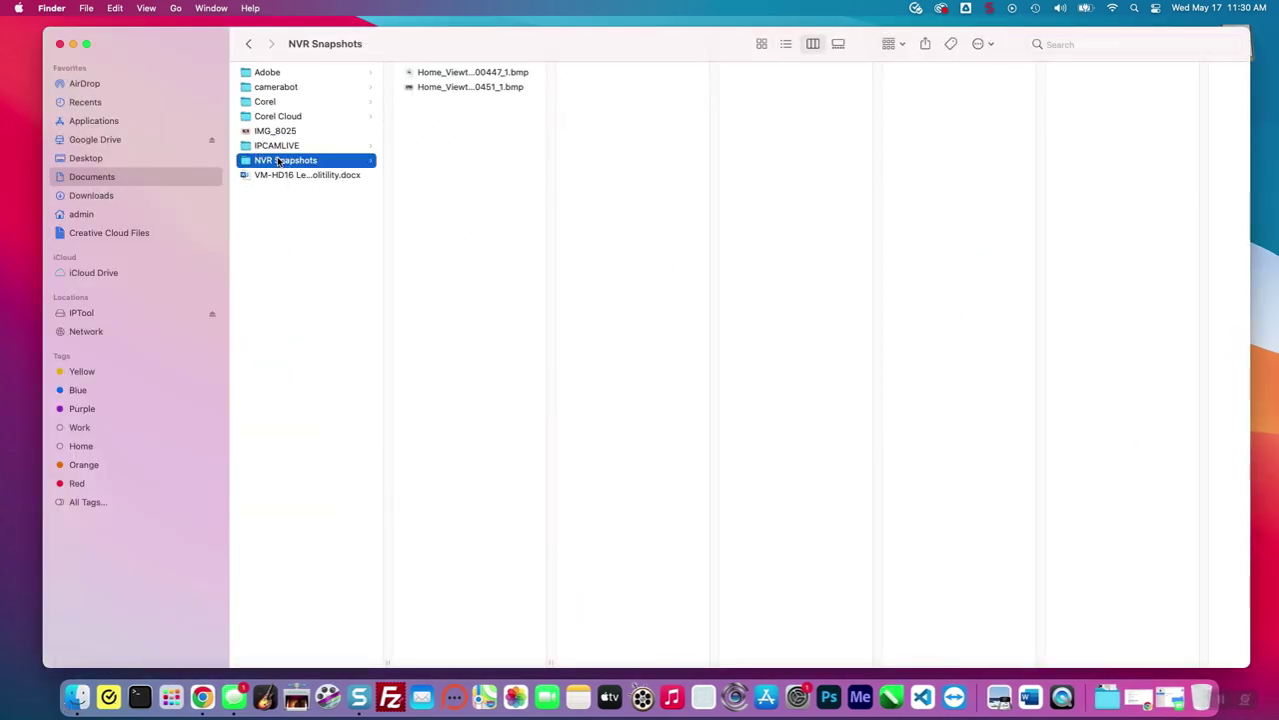
pyautogui.click(514, 74)
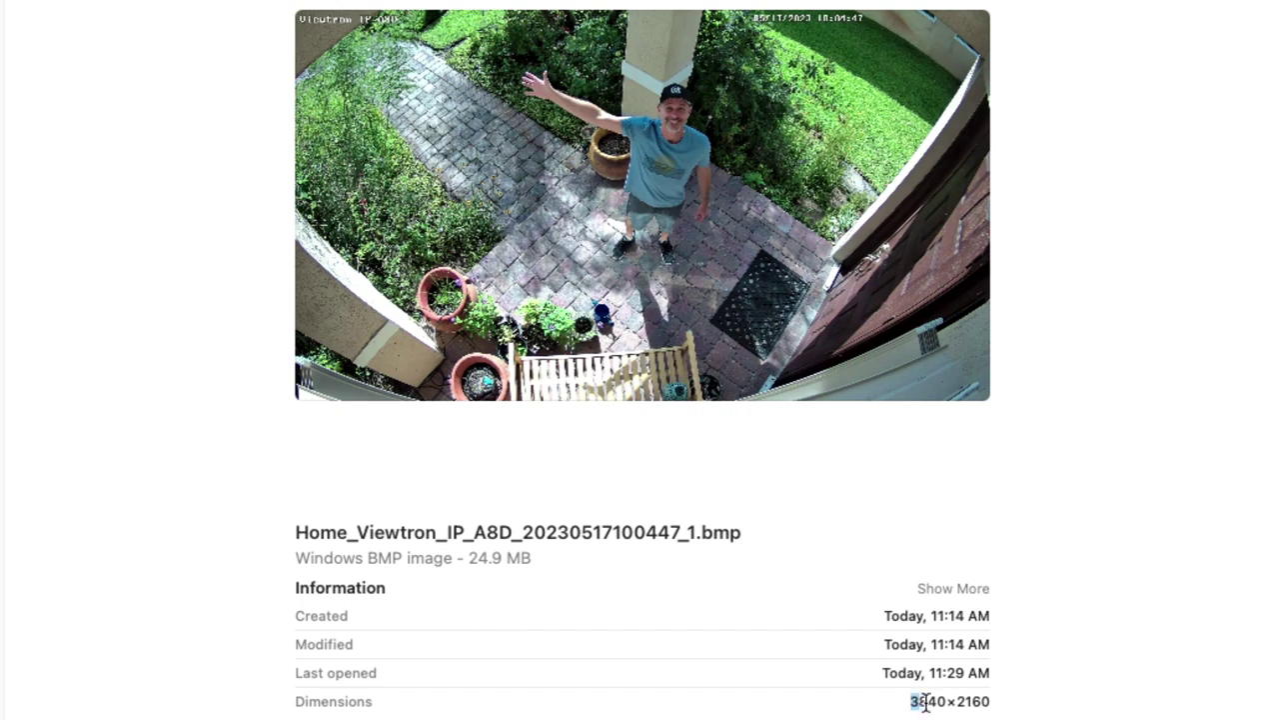
pyautogui.moveTo(927, 701); pyautogui.dragTo(996, 708)
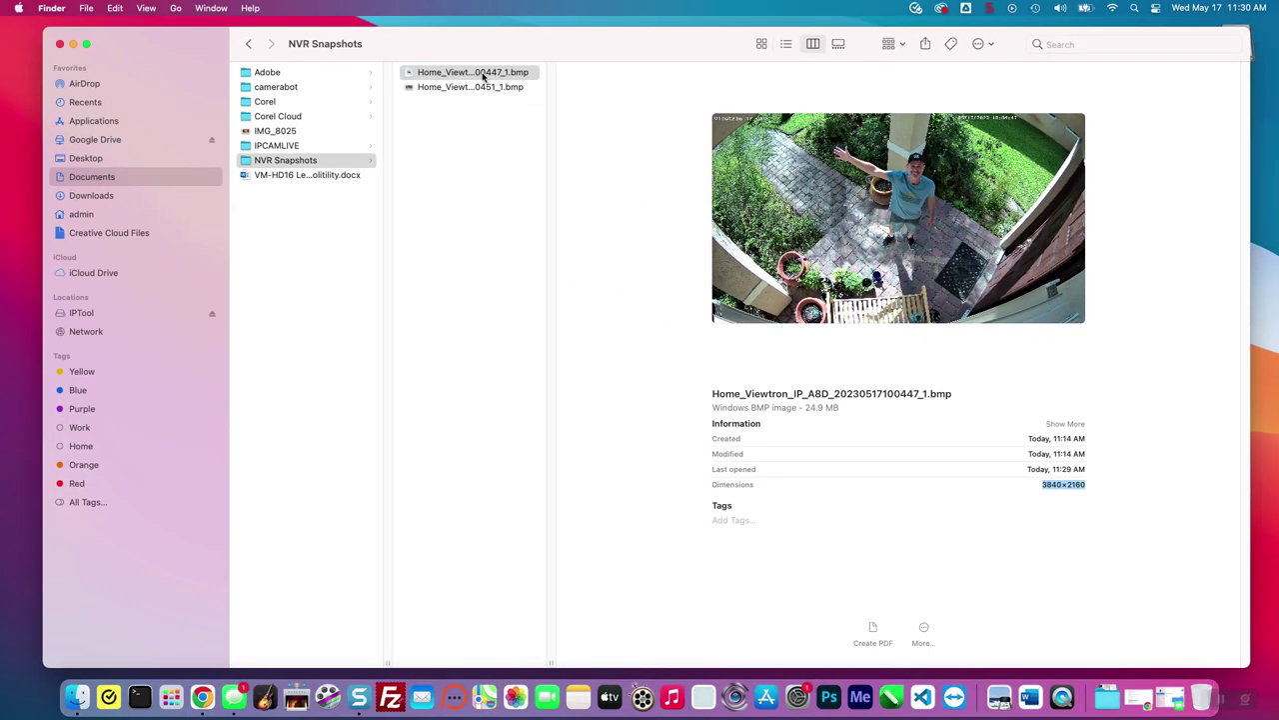
pyautogui.rightClick(484, 76)
pyautogui.moveTo(531, 97)
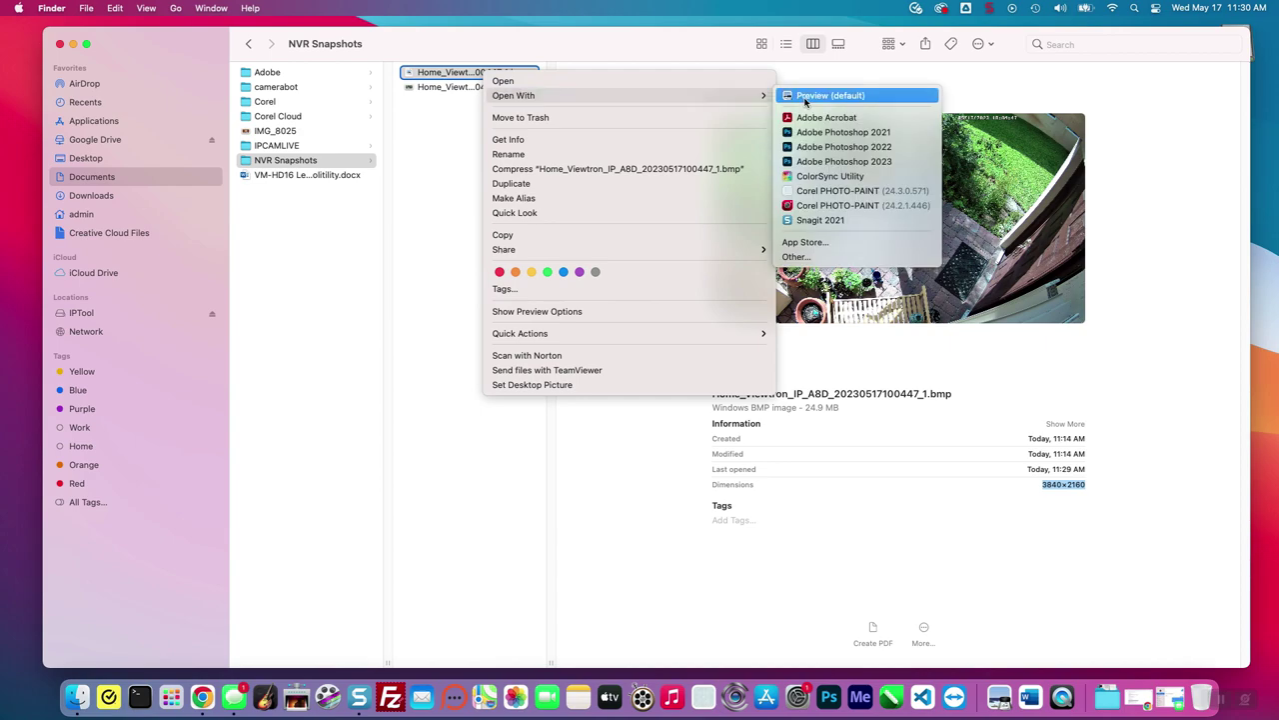
pyautogui.click(880, 96)
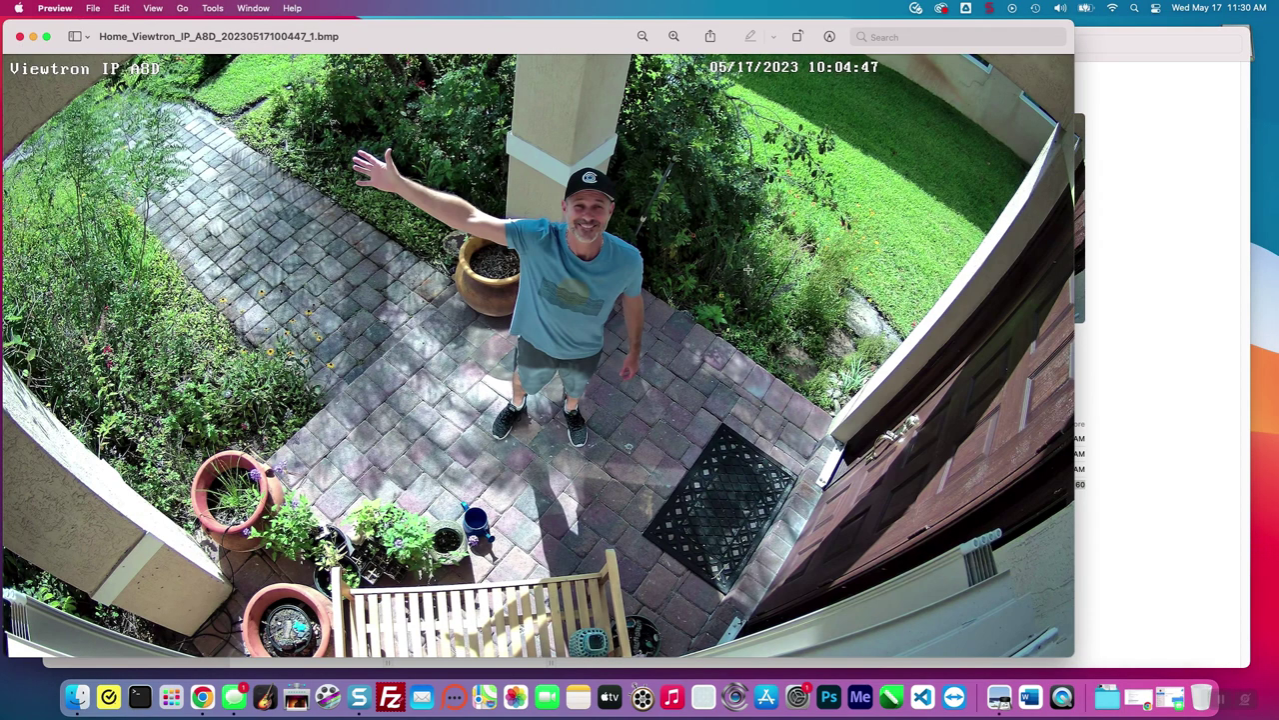
# Resize the Preview window to nearly fill the screen, briefly trying full screen
pyautogui.moveTo(476, 41); pyautogui.dragTo(551, 38)
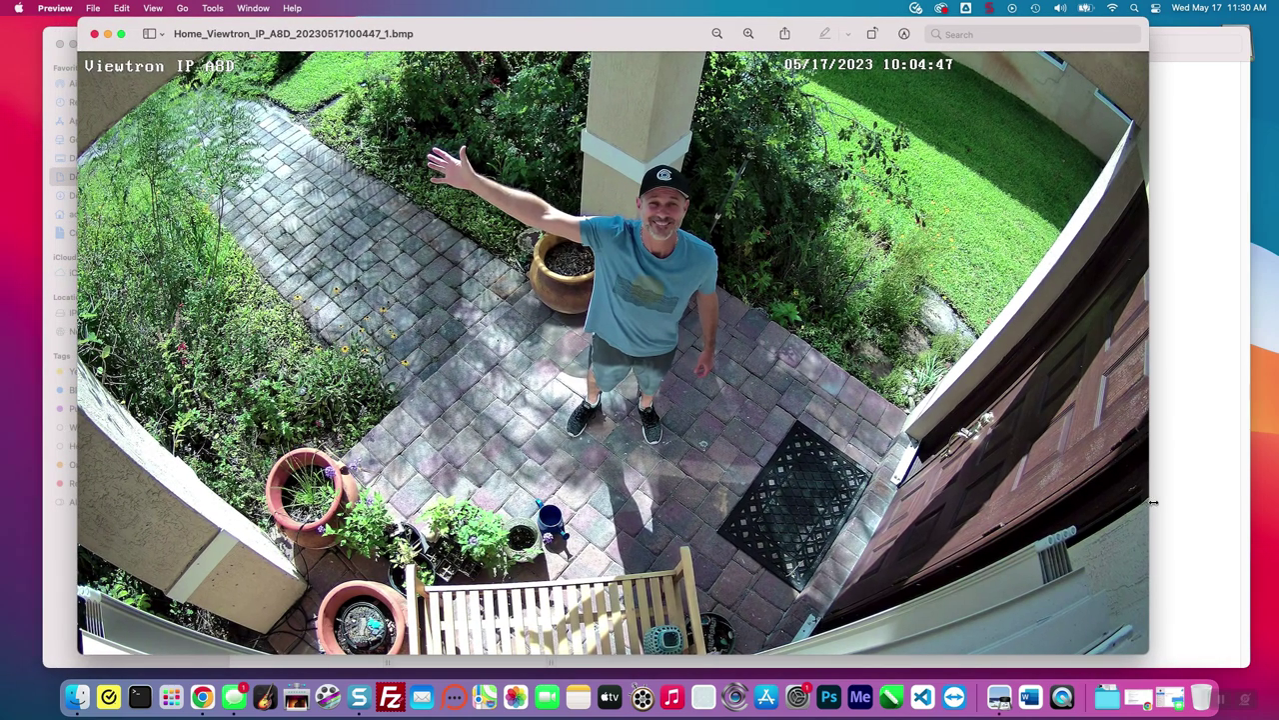
pyautogui.moveTo(1154, 503); pyautogui.dragTo(1276, 498)
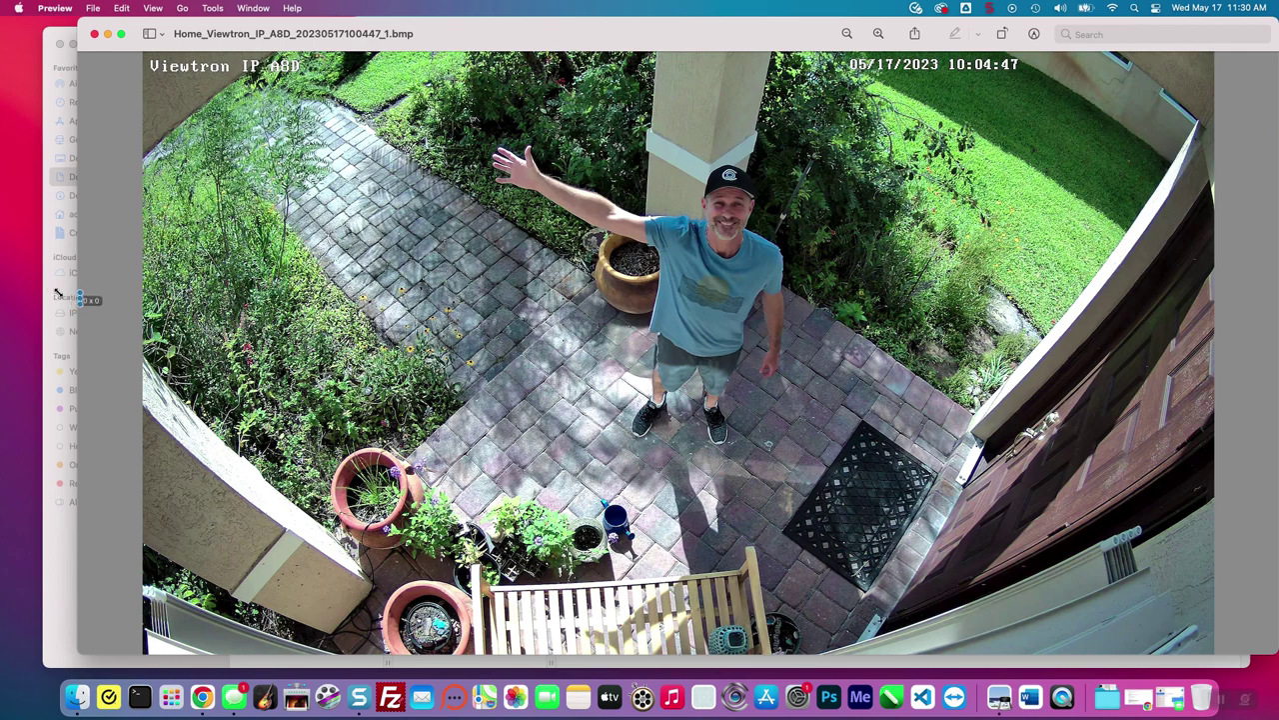
pyautogui.click(120, 36)
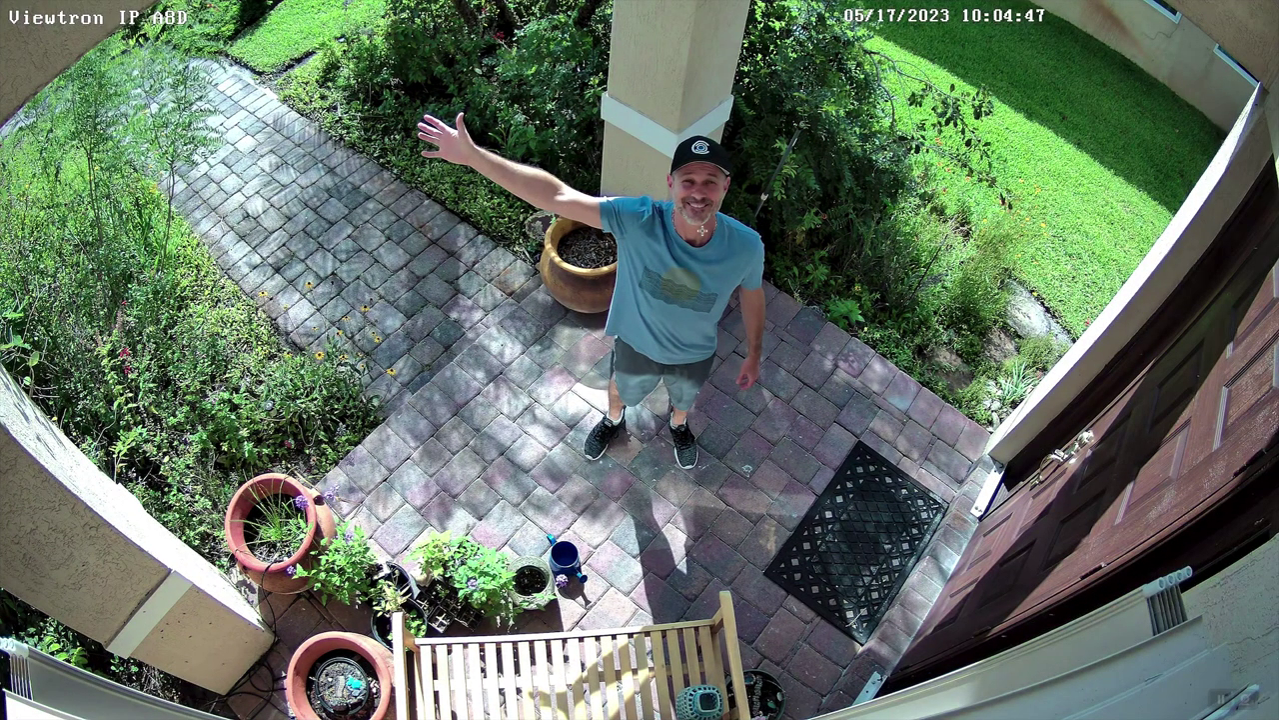
pyautogui.press('Escape')
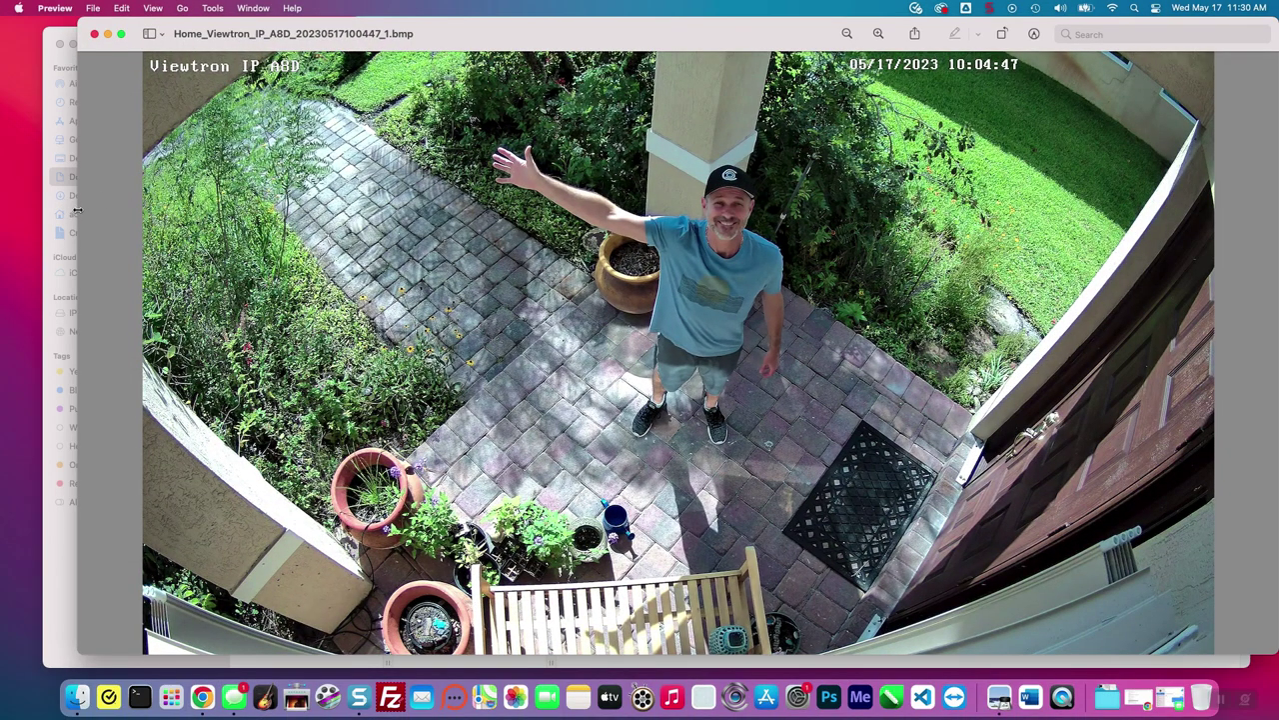
pyautogui.moveTo(77, 210); pyautogui.dragTo(3, 206)
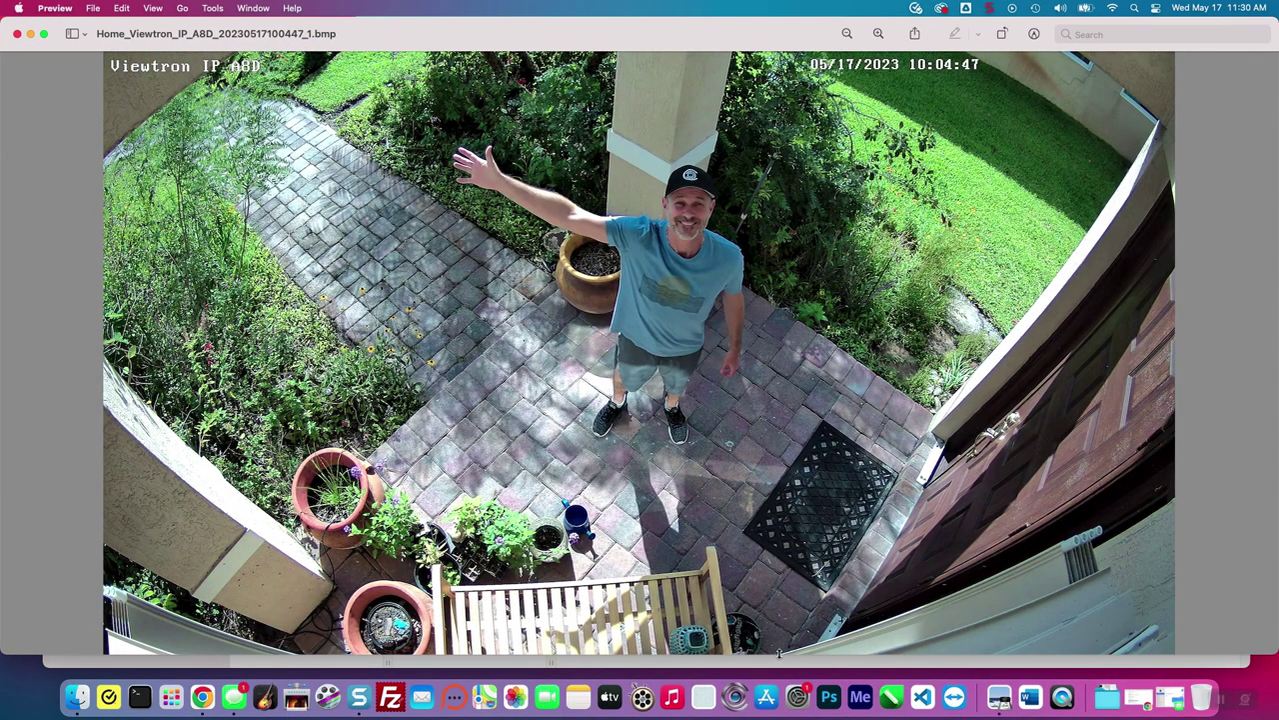
pyautogui.moveTo(778, 655); pyautogui.dragTo(777, 677)
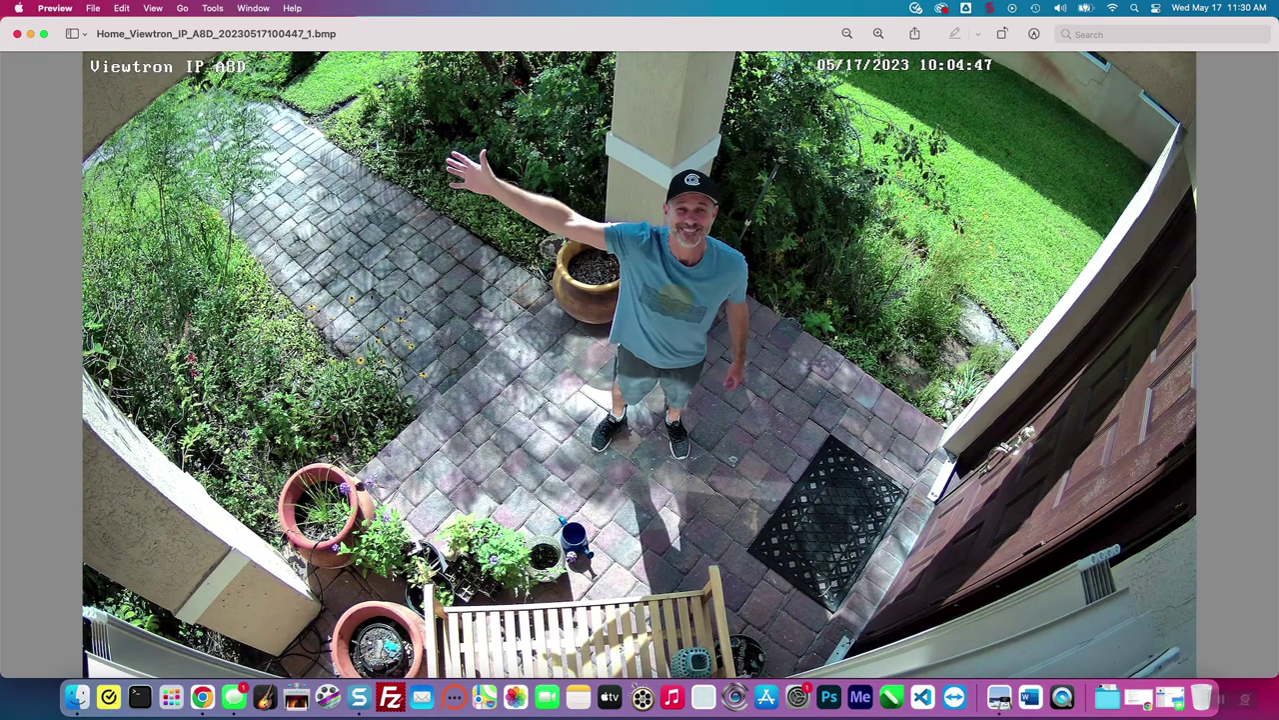
# Zoom in twice on the man and pan around the porch details
pyautogui.click(878, 34)
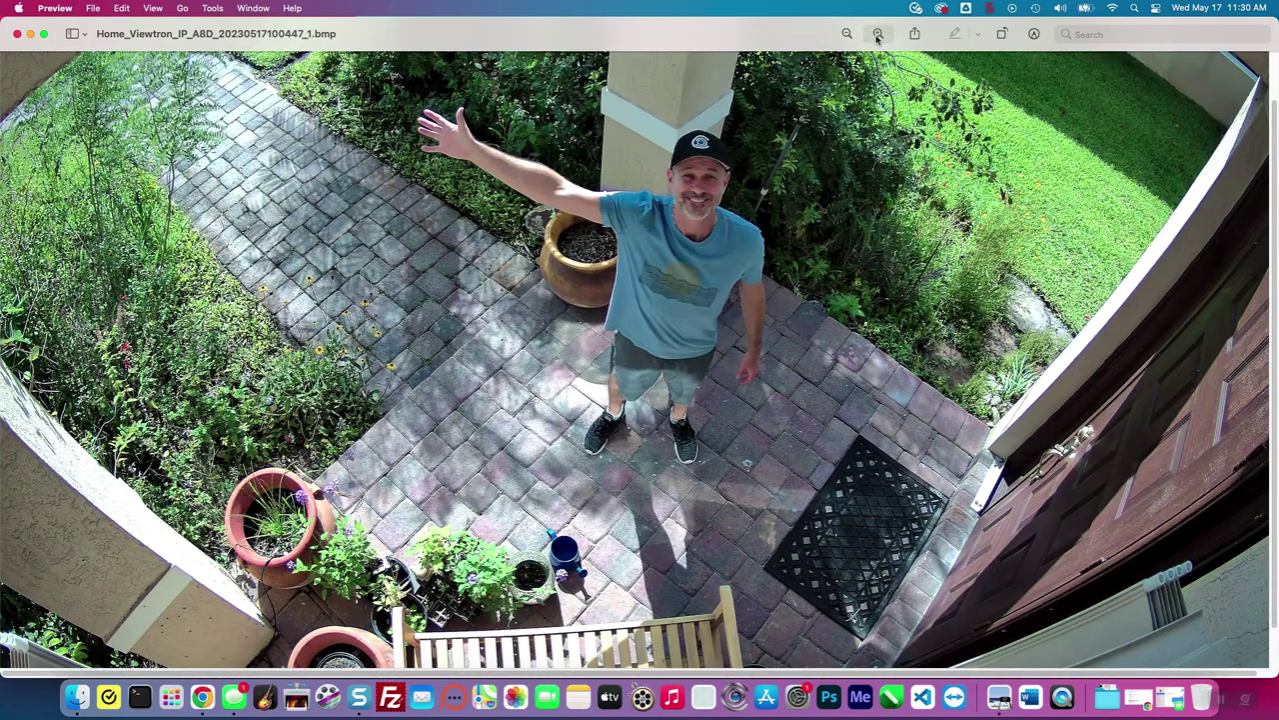
pyautogui.click(877, 34)
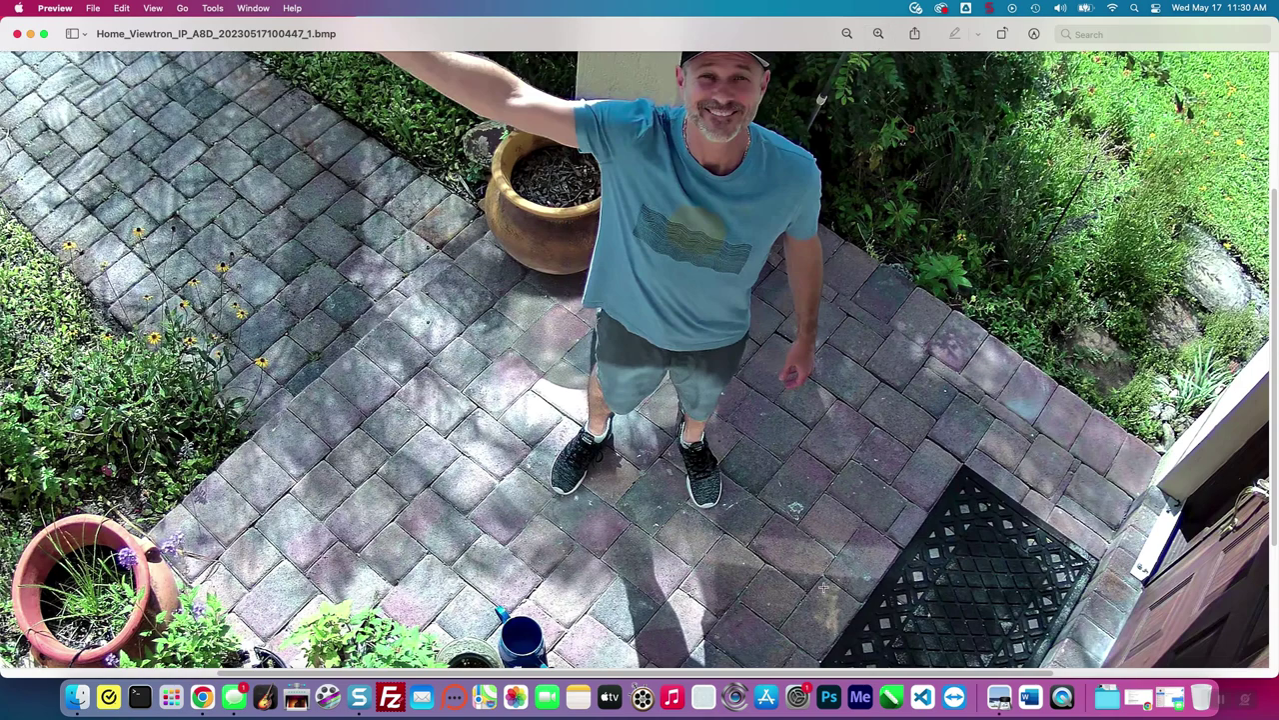
pyautogui.moveTo(1275, 408); pyautogui.dragTo(1271, 262)
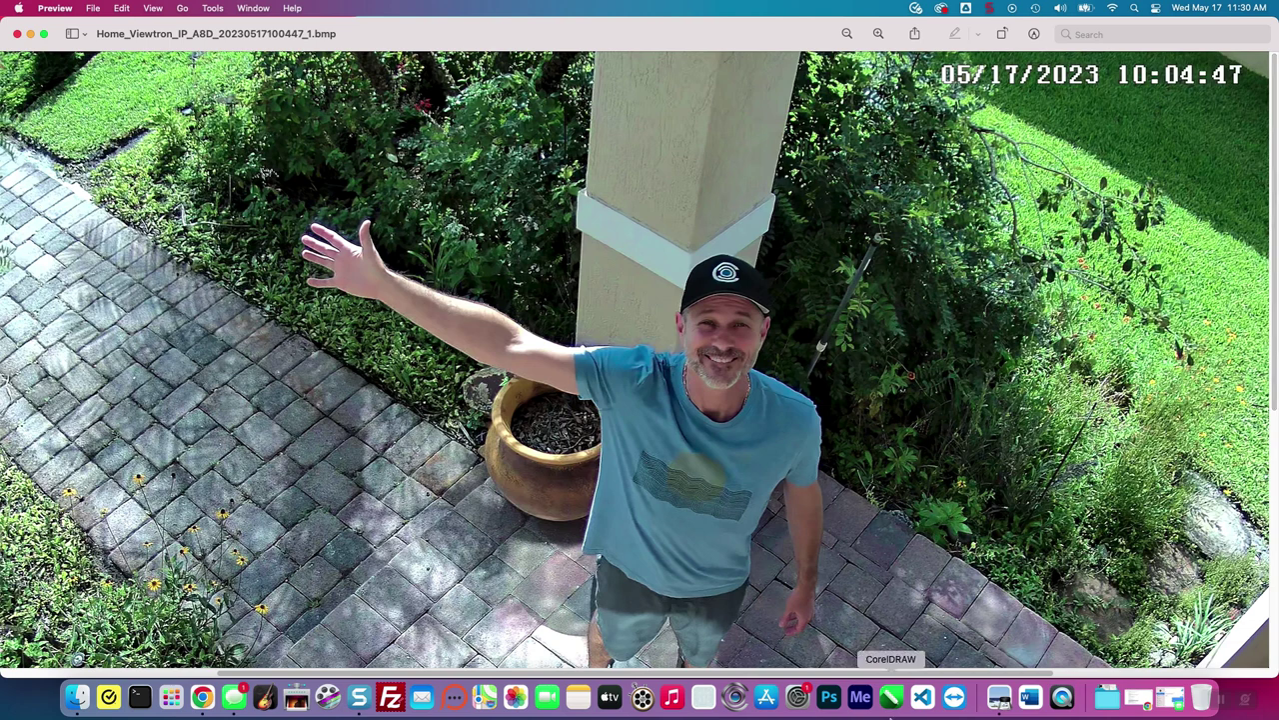
pyautogui.moveTo(879, 673); pyautogui.dragTo(636, 684)
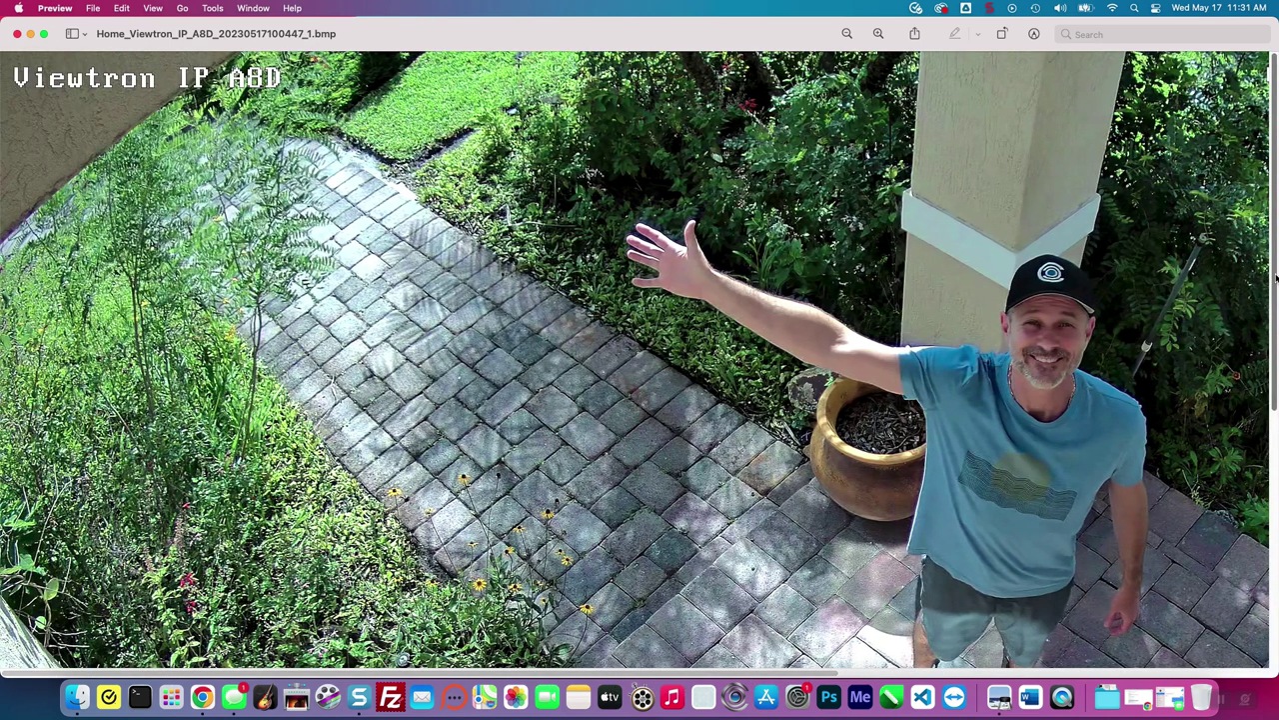
pyautogui.scroll(-5, 1266, 348)
pyautogui.scroll(-7, 1265, 348)
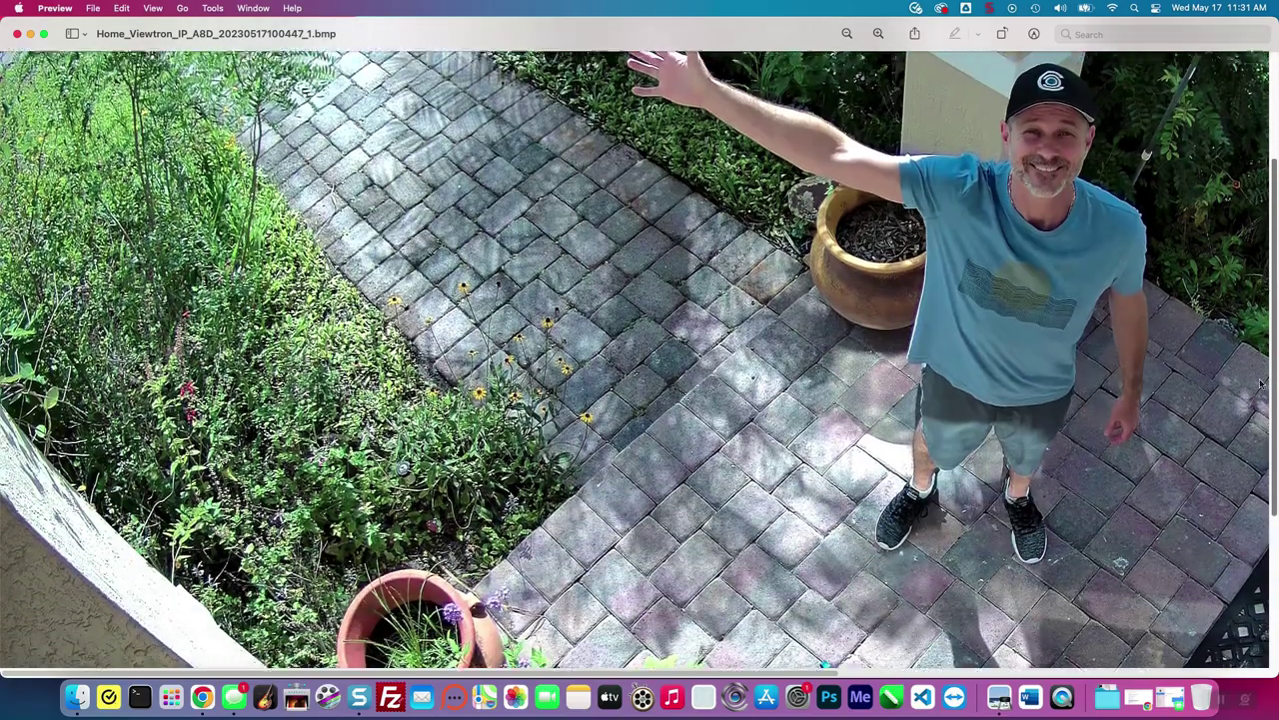
pyautogui.scroll(-5, 1249, 456)
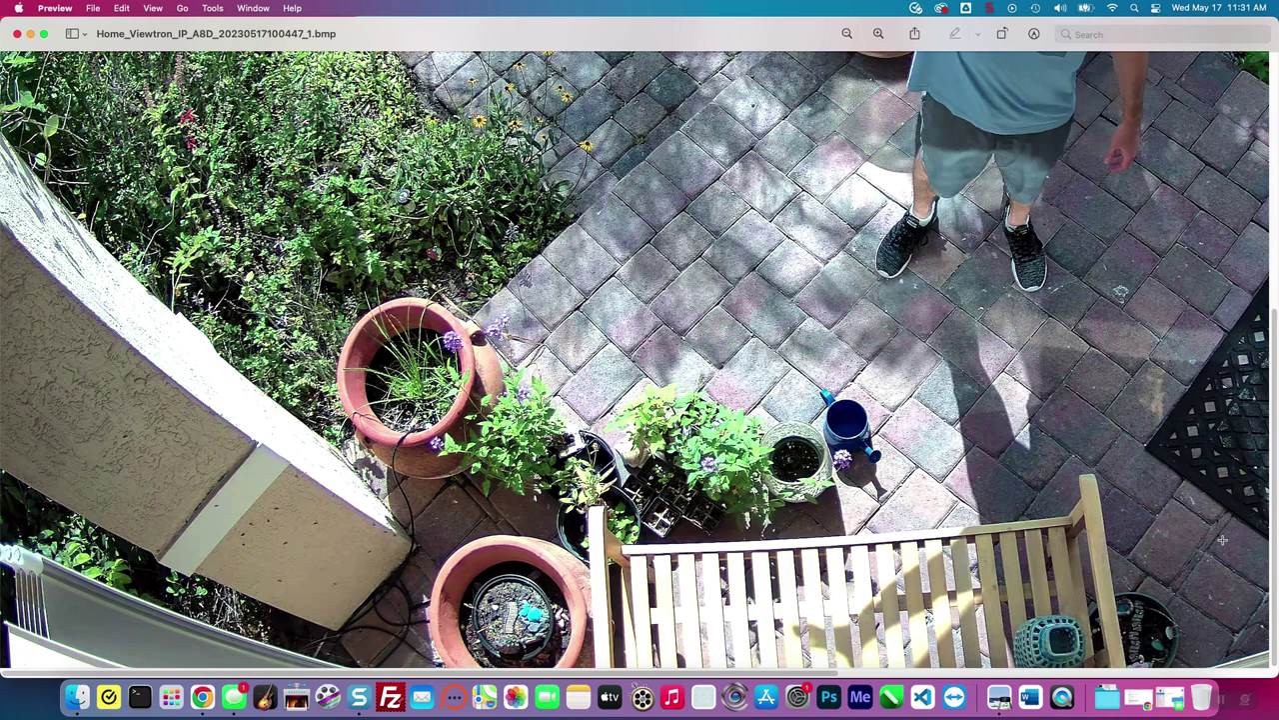
pyautogui.moveTo(800, 671); pyautogui.dragTo(1092, 663)
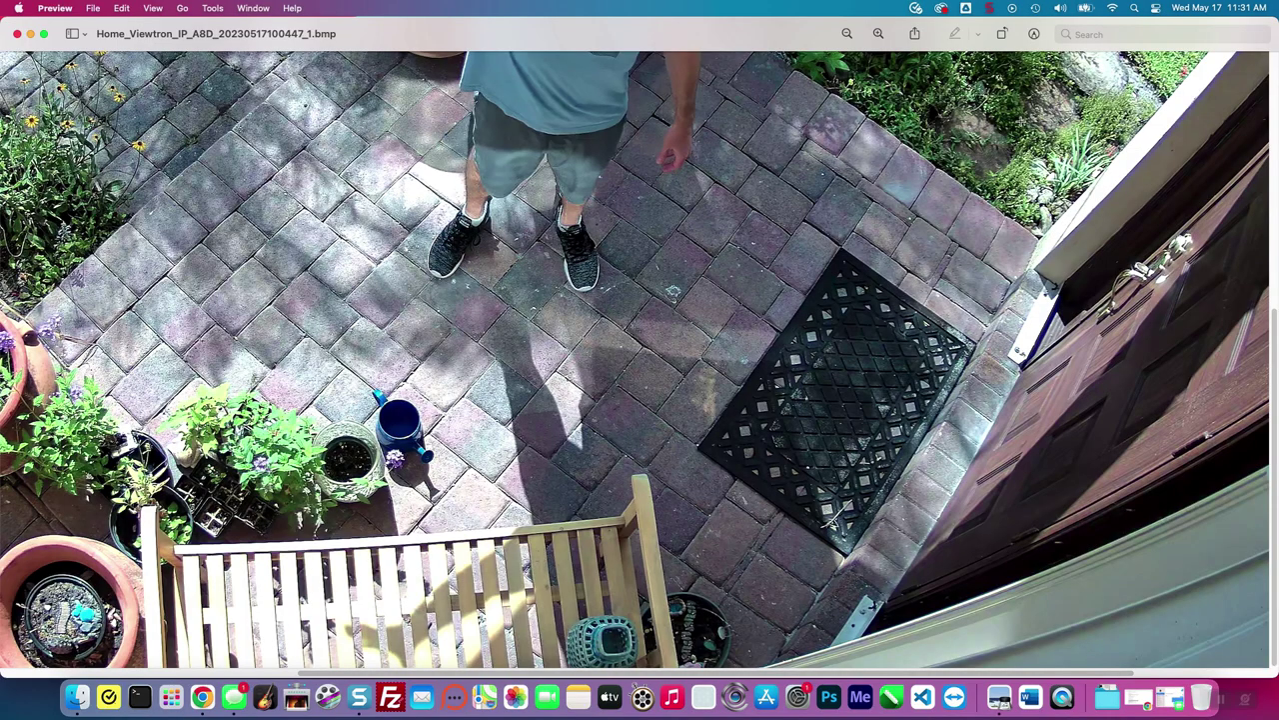